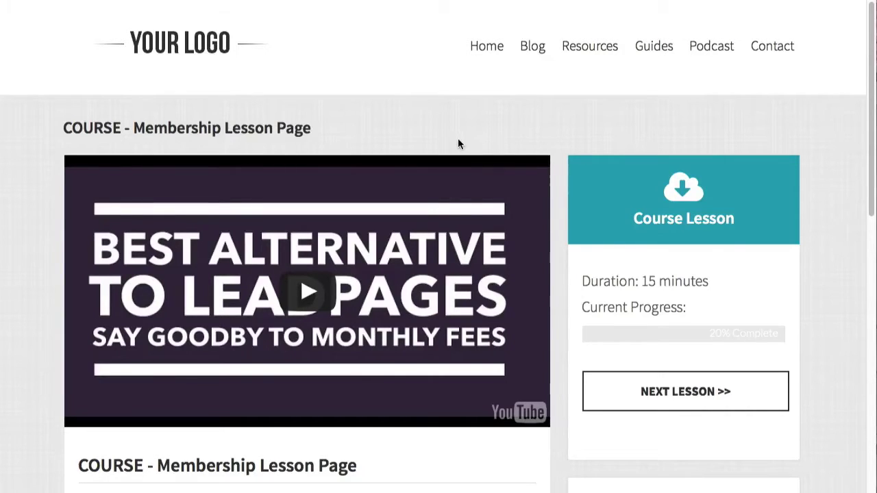
# Step: Review the sample membership lesson page, including its video, lesson text, Action Steps and Downloads sections
pyautogui.scroll(-4, 453, 137)
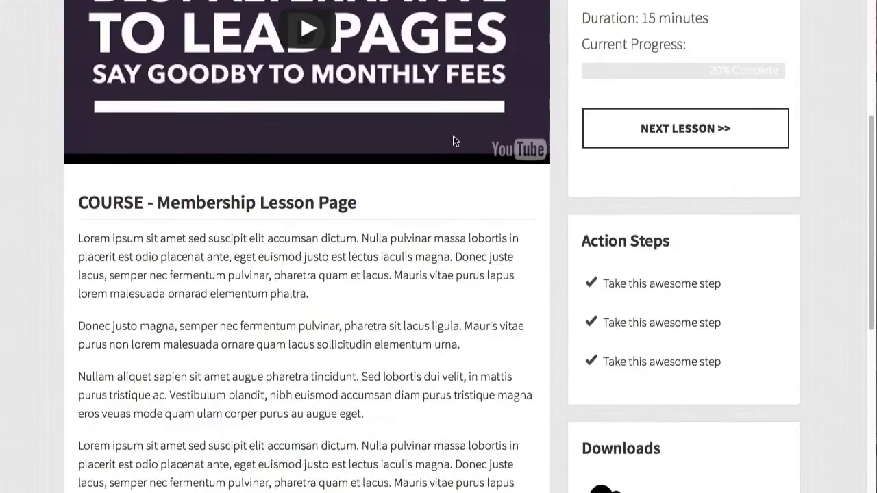
pyautogui.scroll(4, 453, 136)
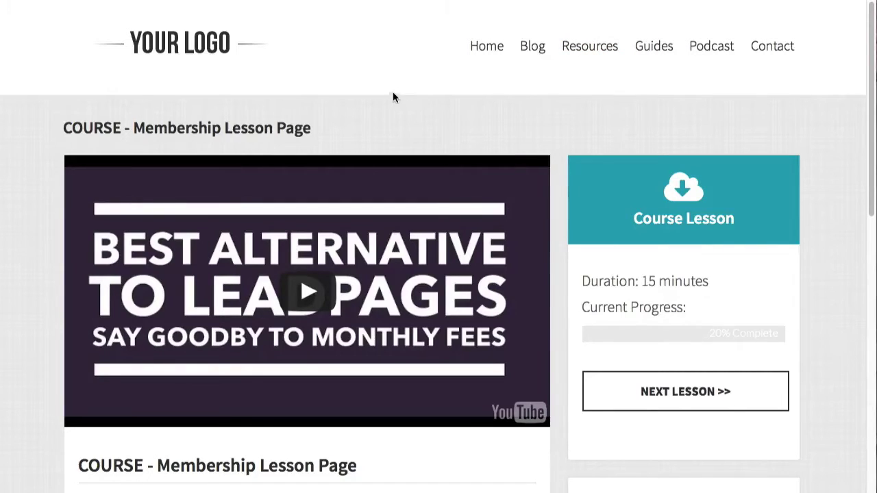
pyautogui.scroll(-1, 490, 130)
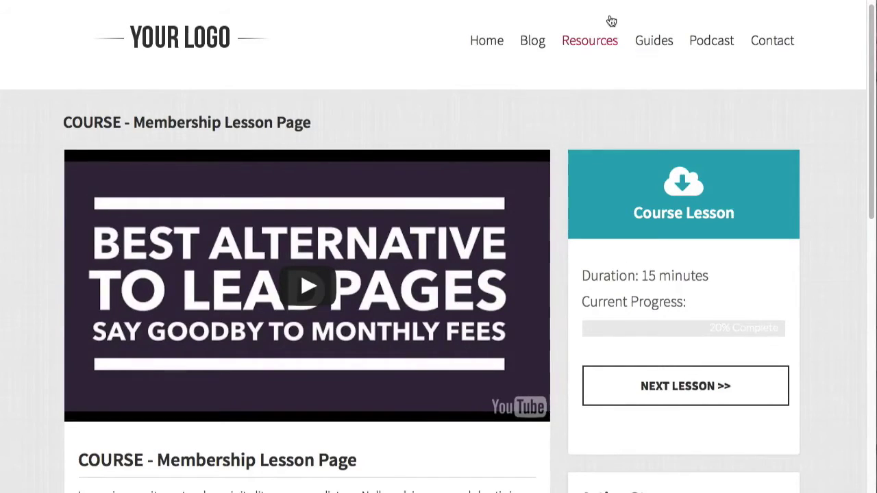
pyautogui.scroll(-2, 479, 96)
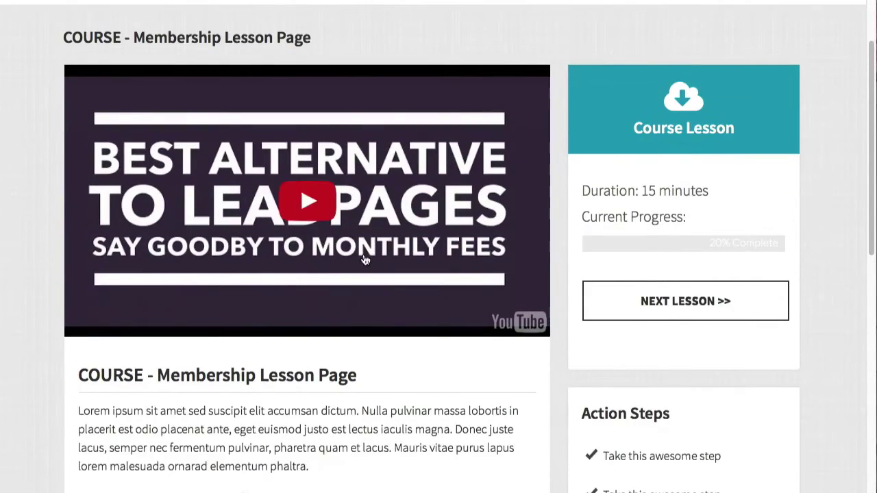
pyautogui.scroll(-5, 566, 237)
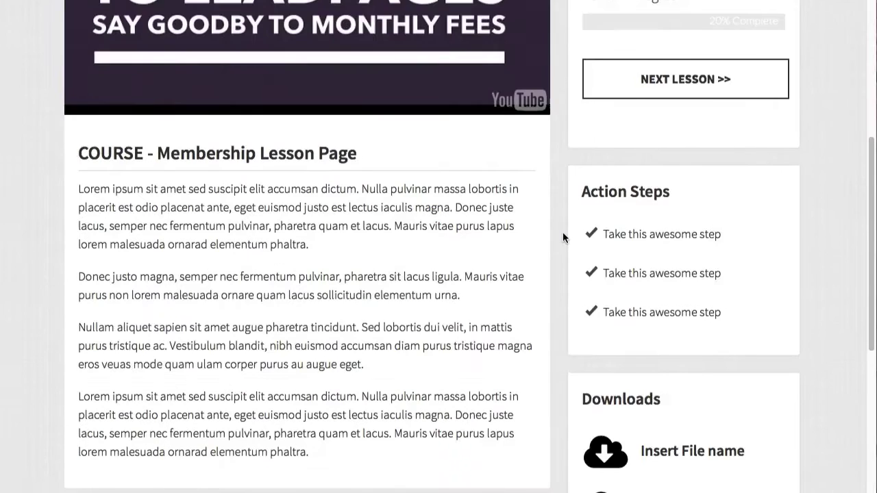
pyautogui.scroll(-2, 562, 237)
pyautogui.scroll(8, 562, 237)
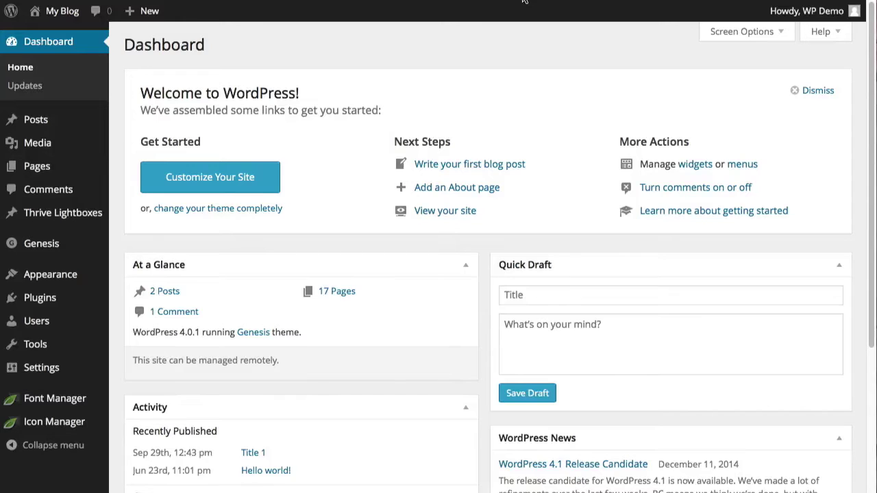
# Step: Create a new WordPress page titled "Membership Lesson" and publish it
pyautogui.moveTo(42, 166)
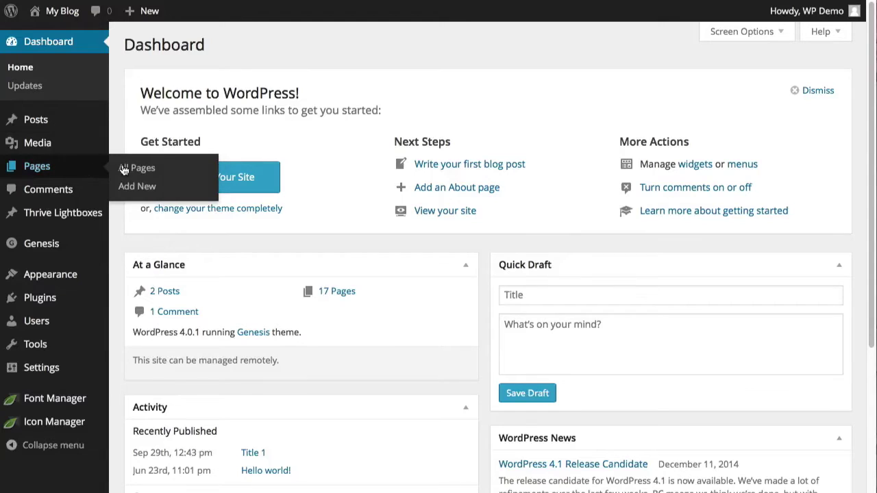
pyautogui.click(136, 187)
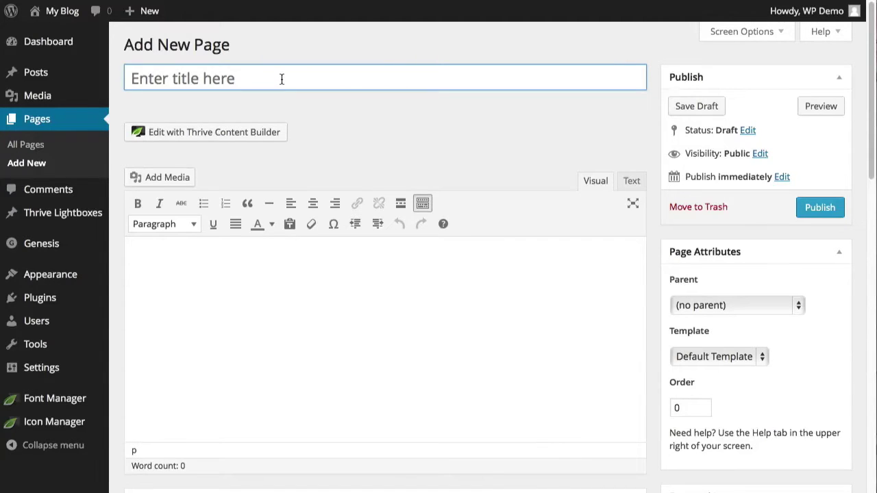
pyautogui.write('Membership Lesson')
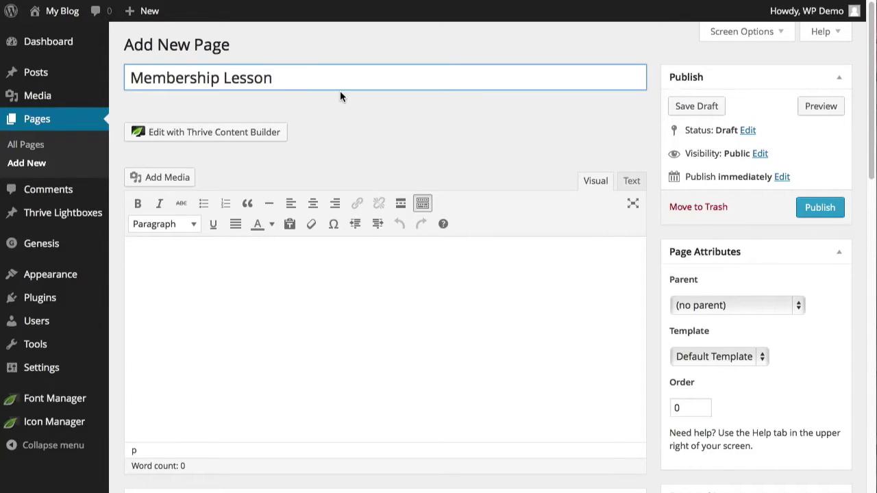
pyautogui.click(815, 210)
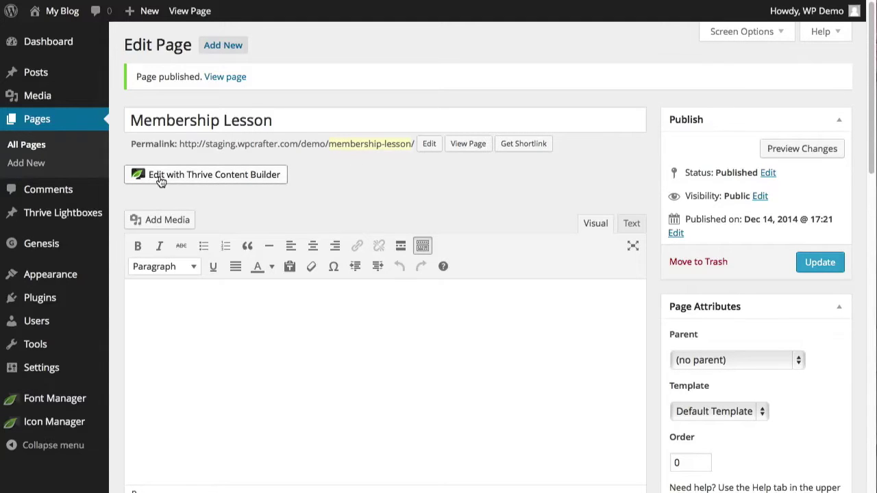
# Step: Open the new page in Thrive Content Builder and bring up the landing page template chooser
pyautogui.click(191, 180)
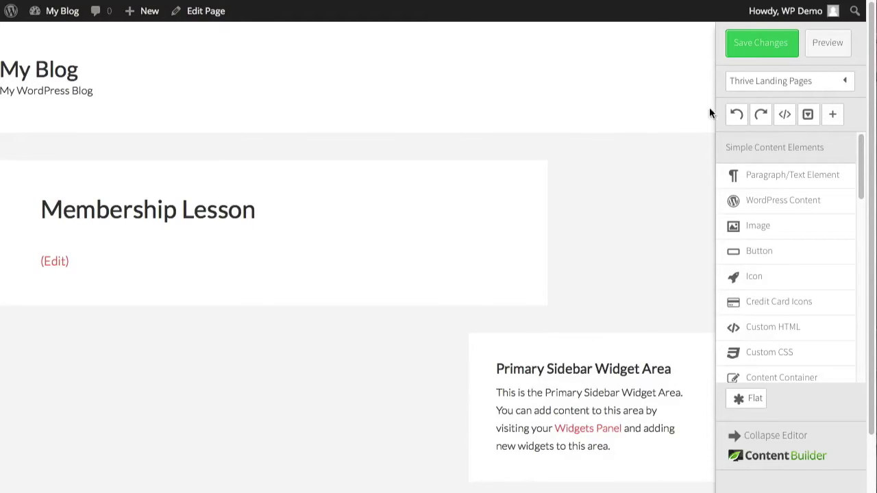
pyautogui.click(769, 85)
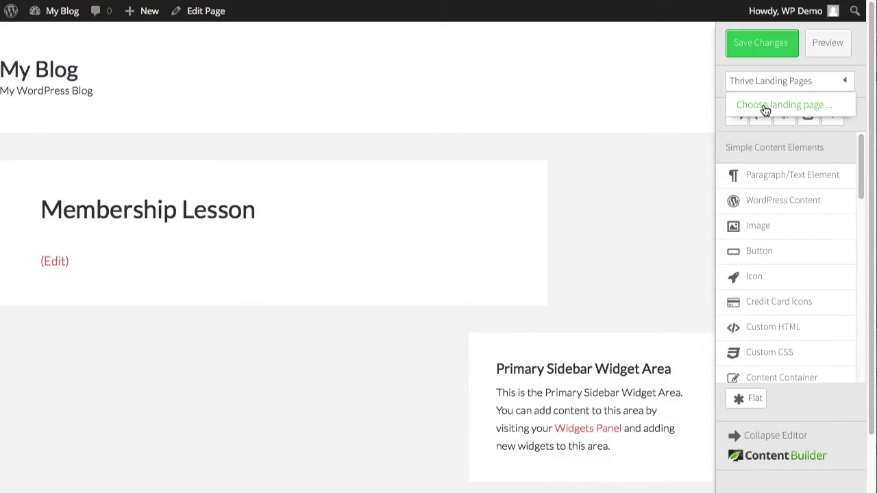
pyautogui.click(765, 107)
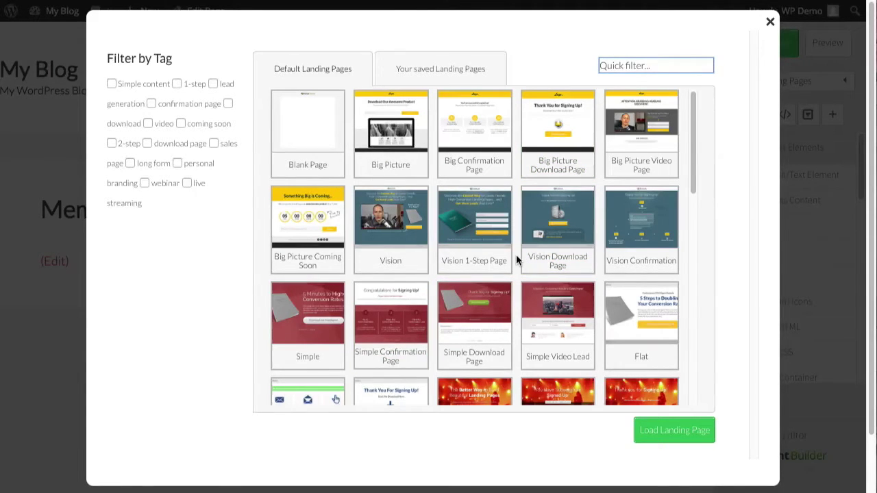
# Step: Find the Serene Download Page template among the default landing pages and load it into the page
pyautogui.scroll(-5, 516, 255)
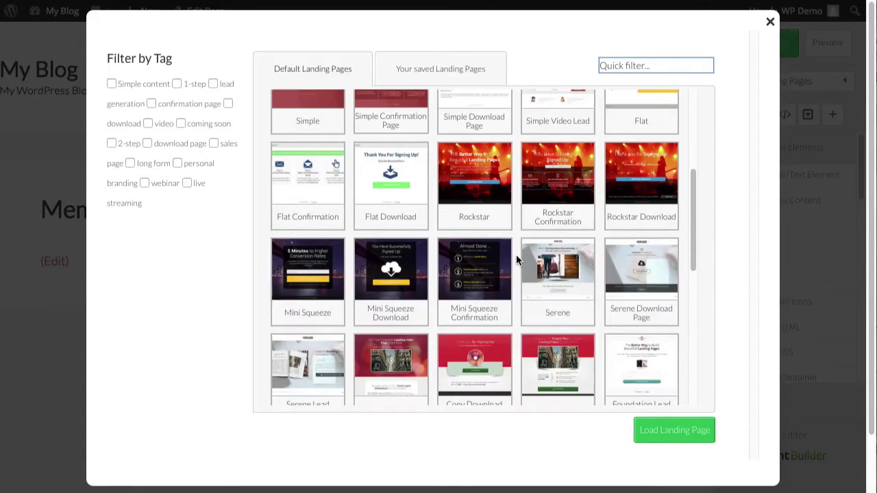
pyautogui.scroll(-2, 516, 259)
pyautogui.scroll(-4, 515, 259)
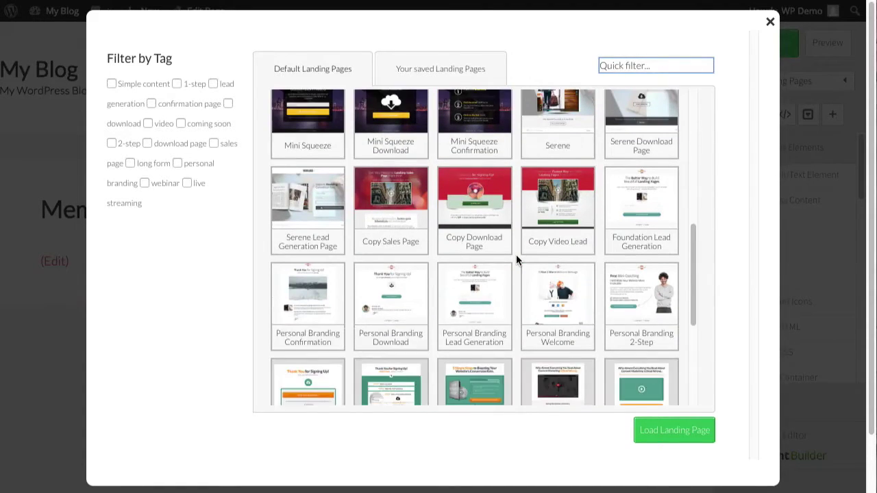
pyautogui.scroll(5, 515, 259)
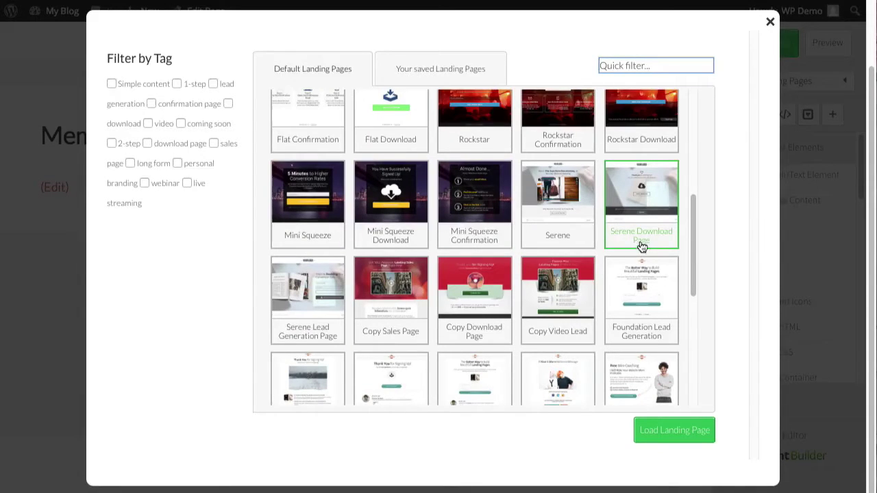
pyautogui.click(642, 211)
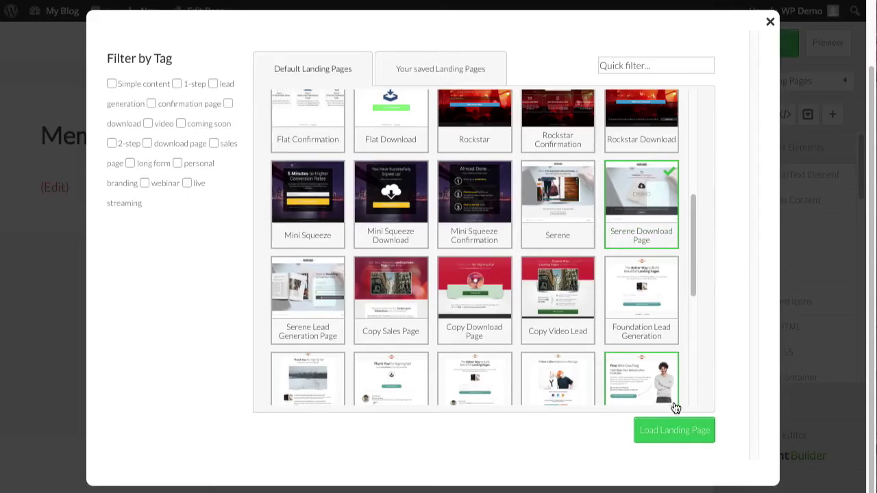
pyautogui.click(673, 432)
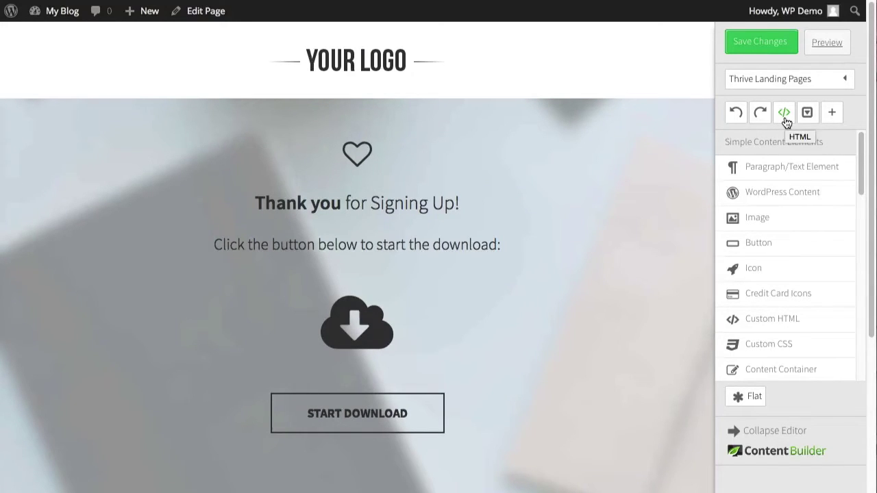
# Step: Copy the entire HTML of the finished "COURSE - Membership Lesson Page" from its HTML editor
pyautogui.click(785, 118)
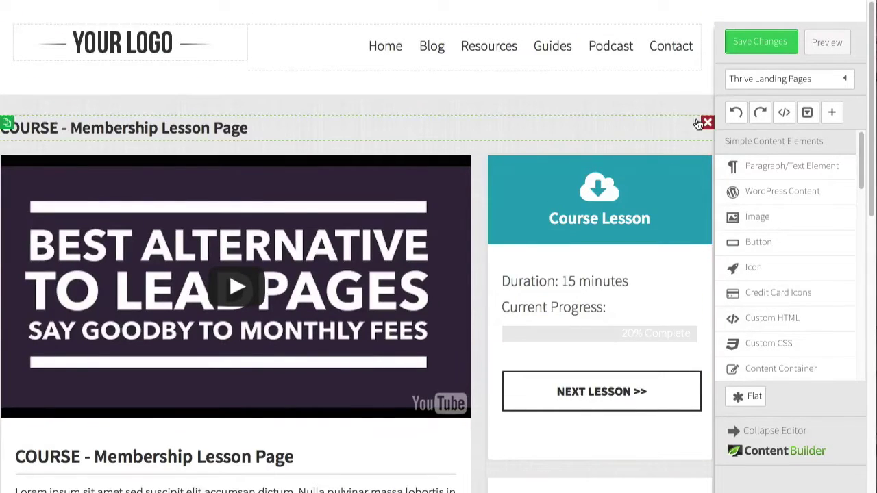
pyautogui.click(785, 113)
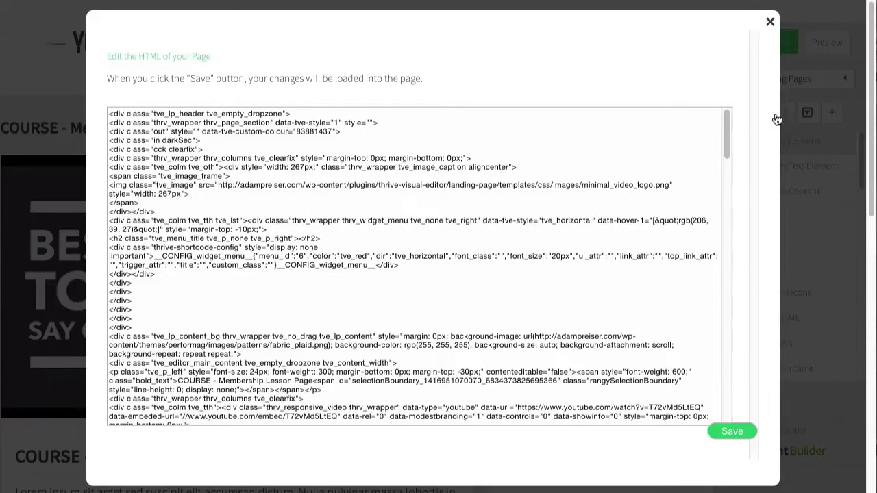
pyautogui.click(247, 239)
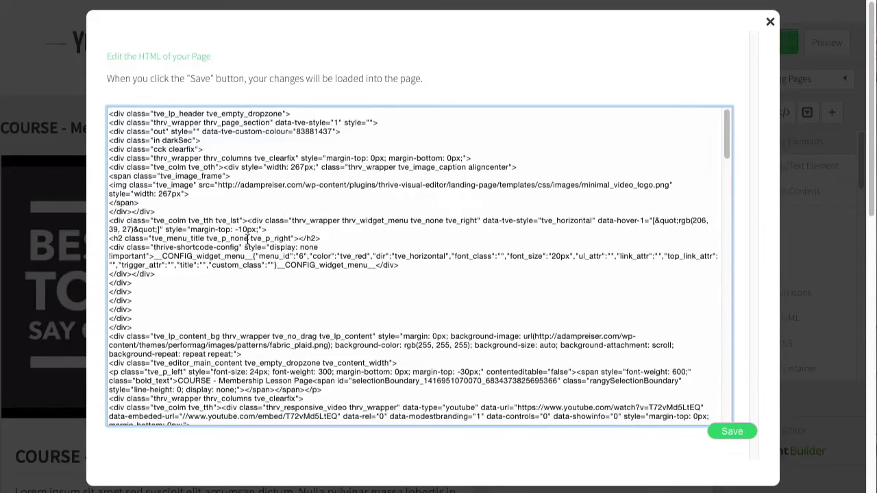
pyautogui.hotkey('ctrl', 'a')
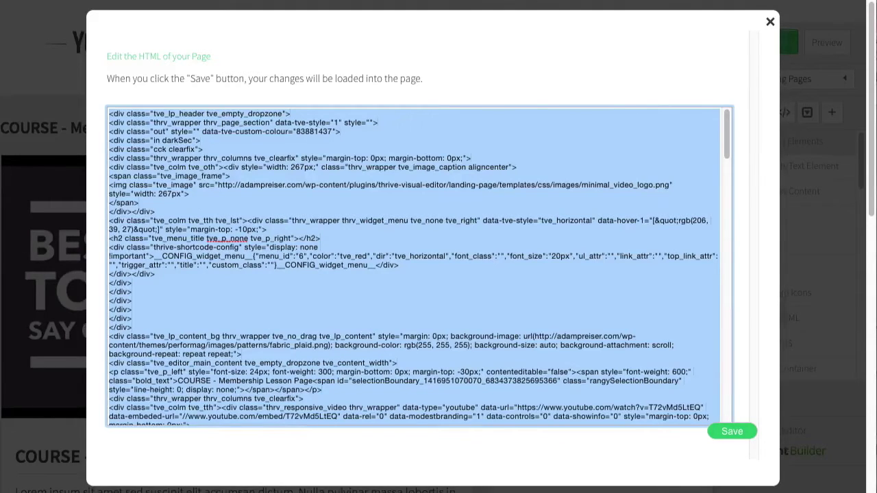
pyautogui.hotkey('ctrl', 'v')
# Step: Replace all of the new page's HTML with the copied lesson page code and save it into the page
pyautogui.click(282, 162)
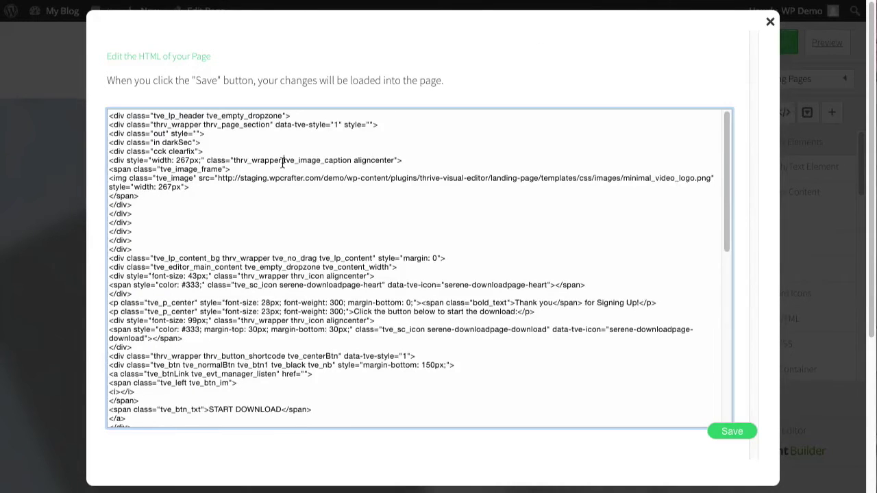
pyautogui.hotkey('ctrl', 'a')
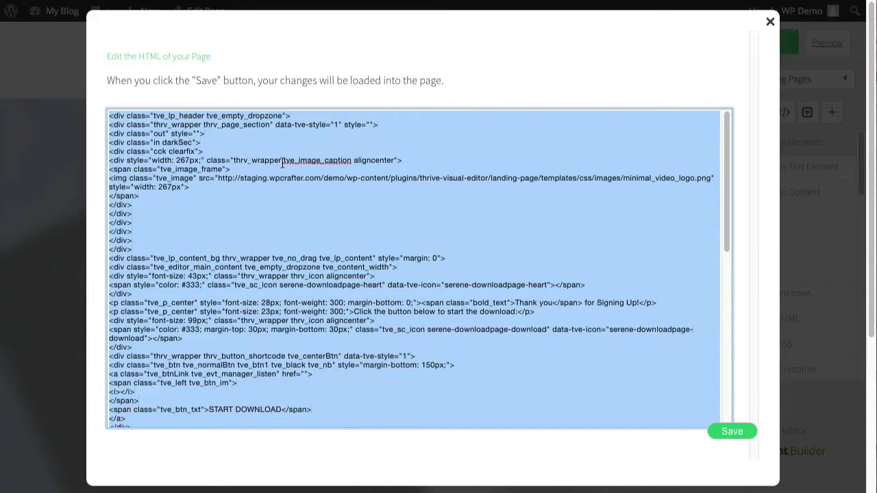
pyautogui.hotkey('ctrl', 'v')
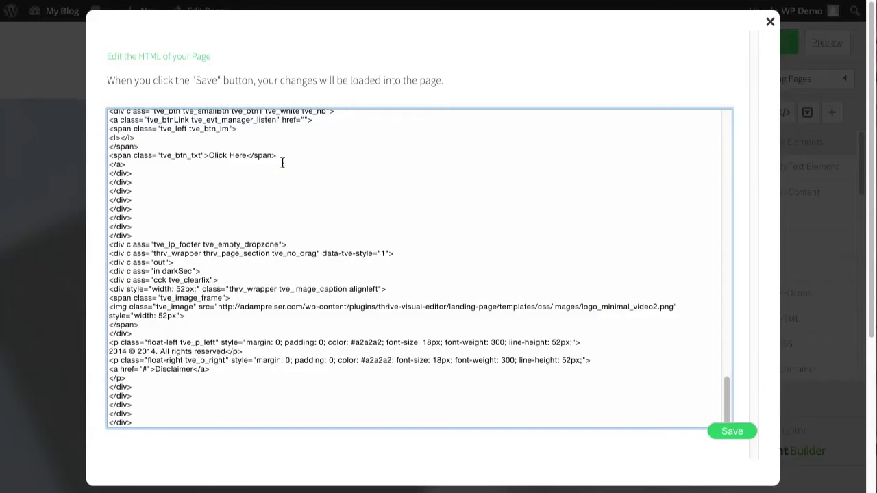
pyautogui.click(731, 431)
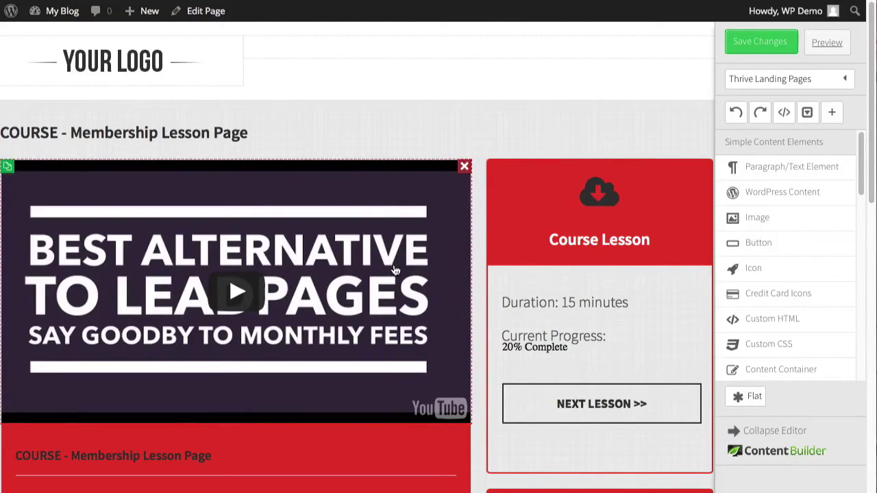
# Step: Examine the imported layout's video area, lesson text, and Course Lesson, Action Steps and Downloads boxes for styling differences
pyautogui.scroll(-1, 416, 274)
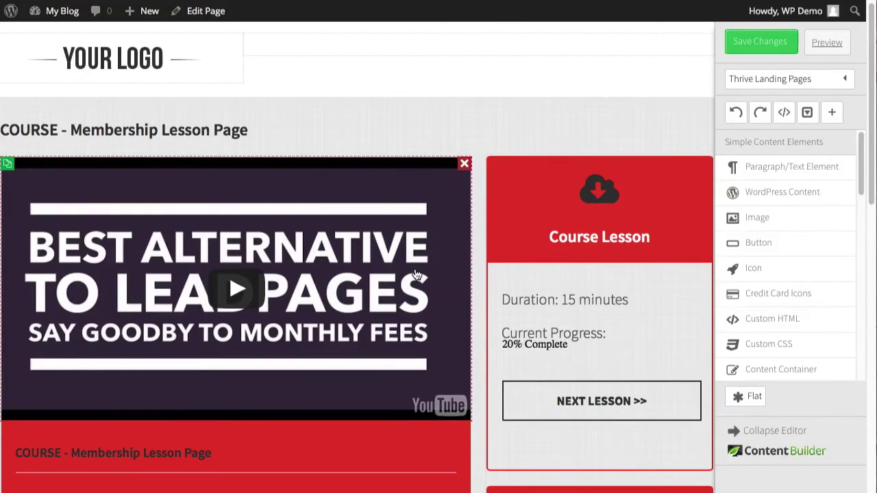
pyautogui.scroll(1, 415, 274)
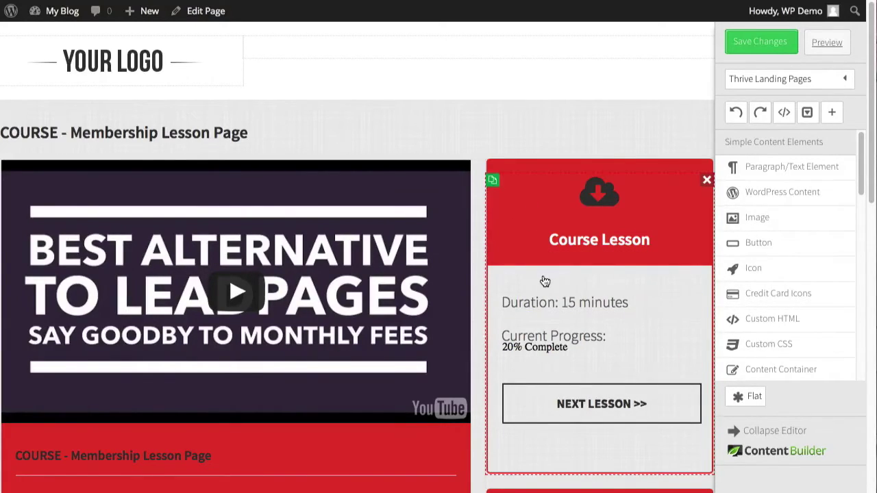
pyautogui.scroll(-4, 542, 282)
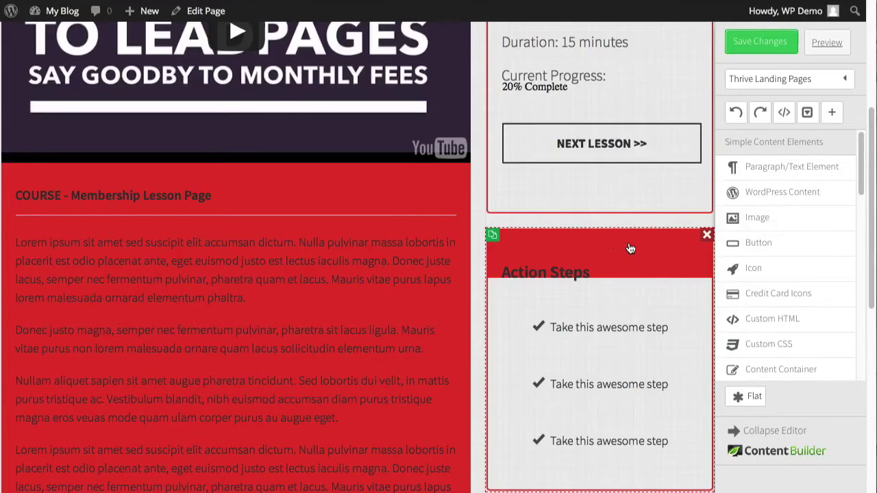
pyautogui.scroll(-4, 616, 255)
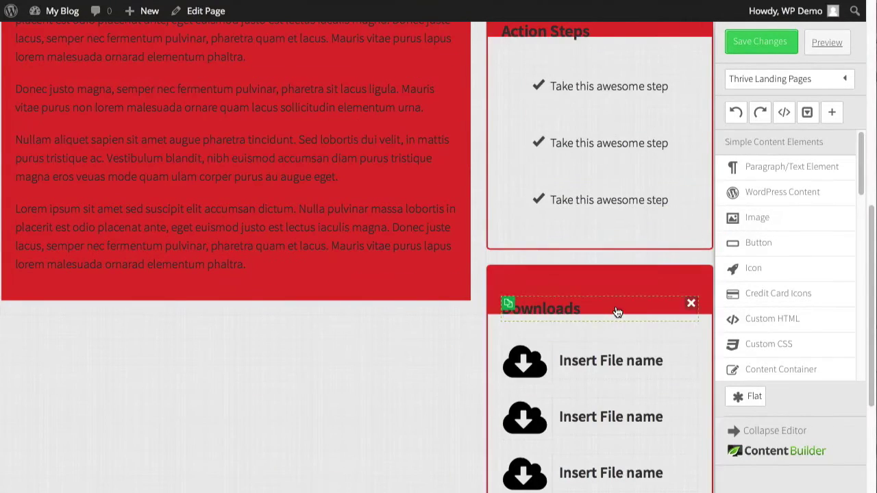
pyautogui.scroll(-4, 615, 355)
pyautogui.scroll(7, 614, 355)
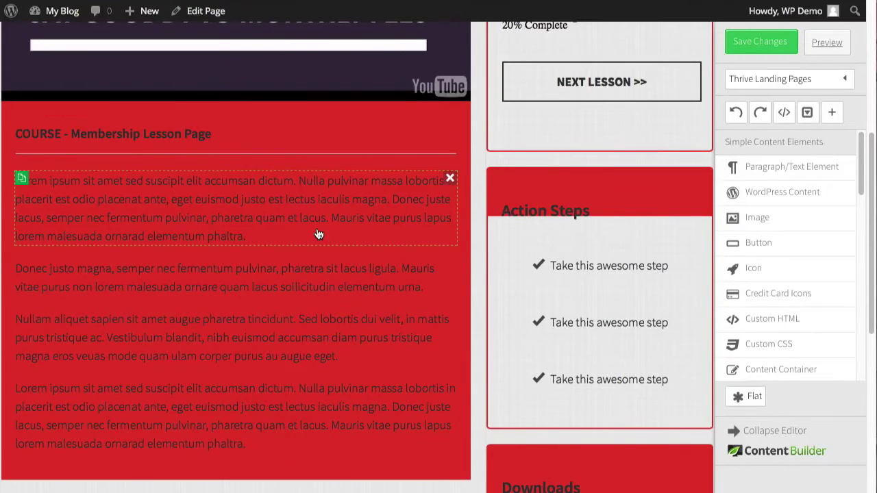
pyautogui.scroll(5, 331, 264)
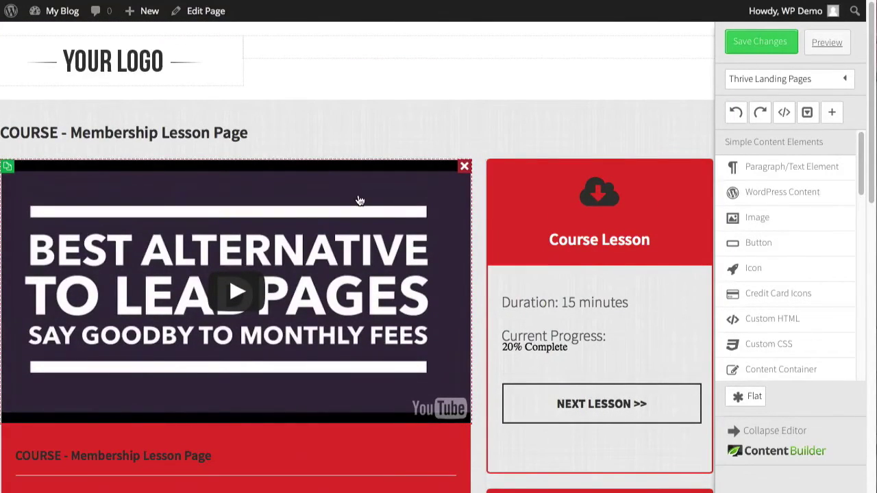
# Step: Set the Course Lesson box's headline background to turquoise, rgba(38,179,204,1)
pyautogui.click(532, 193)
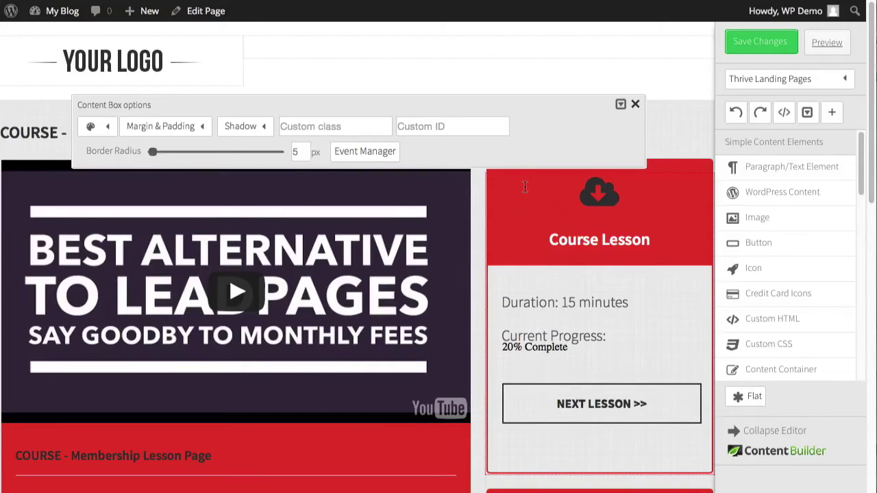
pyautogui.click(108, 128)
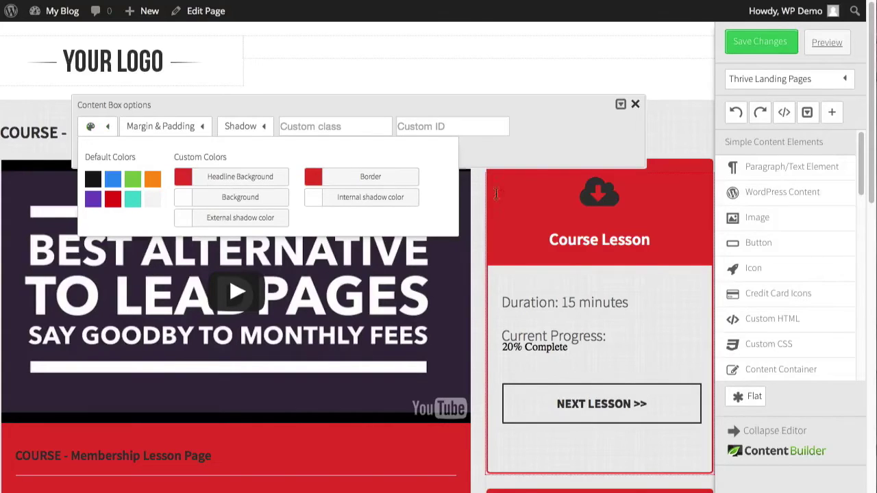
pyautogui.click(257, 178)
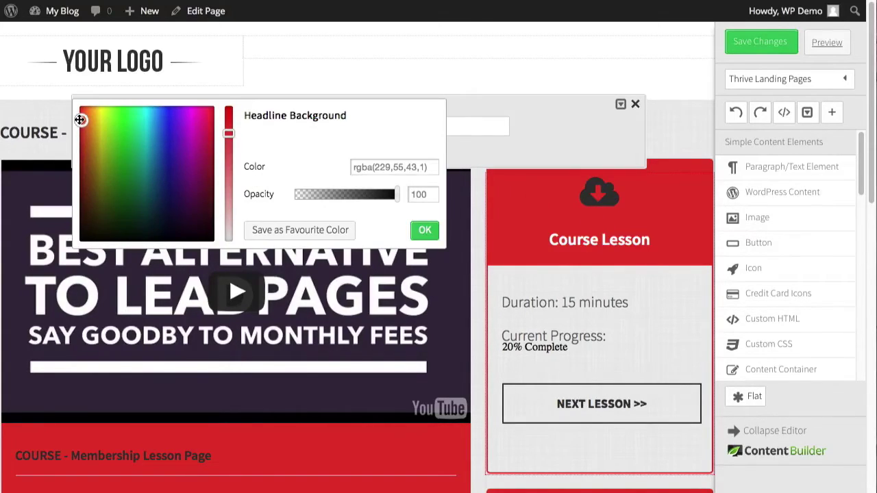
pyautogui.moveTo(80, 120); pyautogui.dragTo(151, 133)
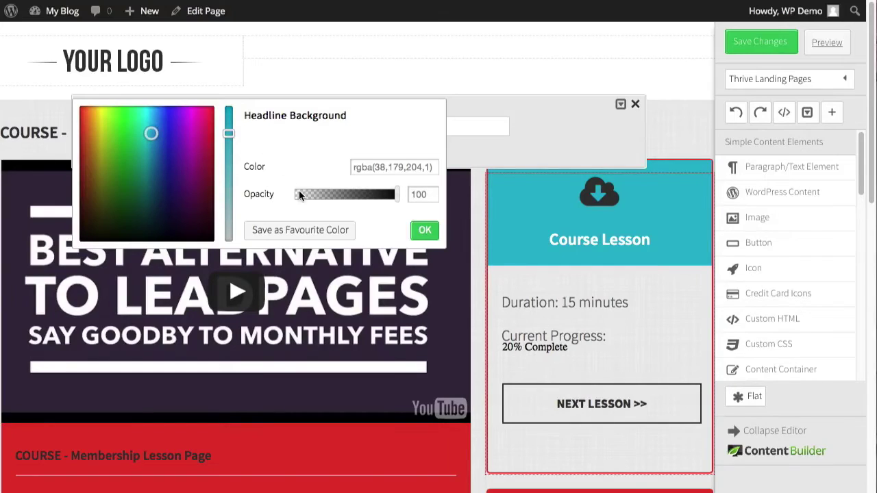
pyautogui.click(424, 231)
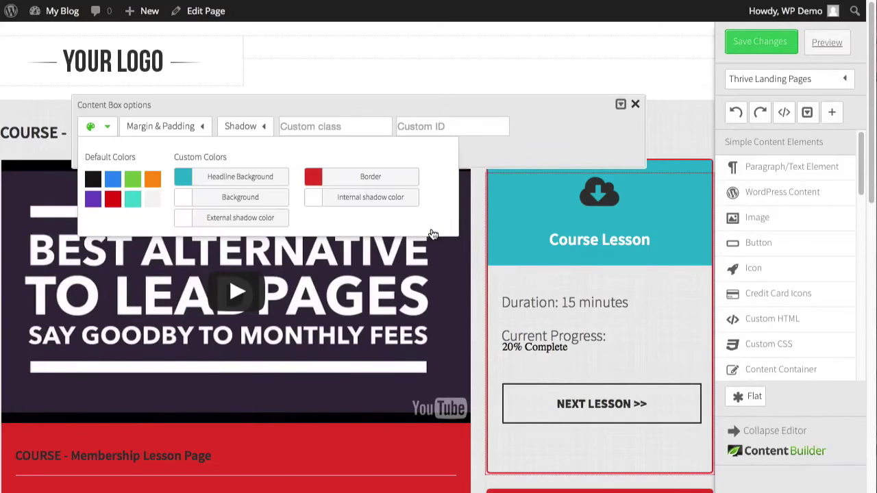
# Step: Set the Course Lesson box's border color to light gray #e5e5e5 and its background to white #ffffff
pyautogui.click(351, 180)
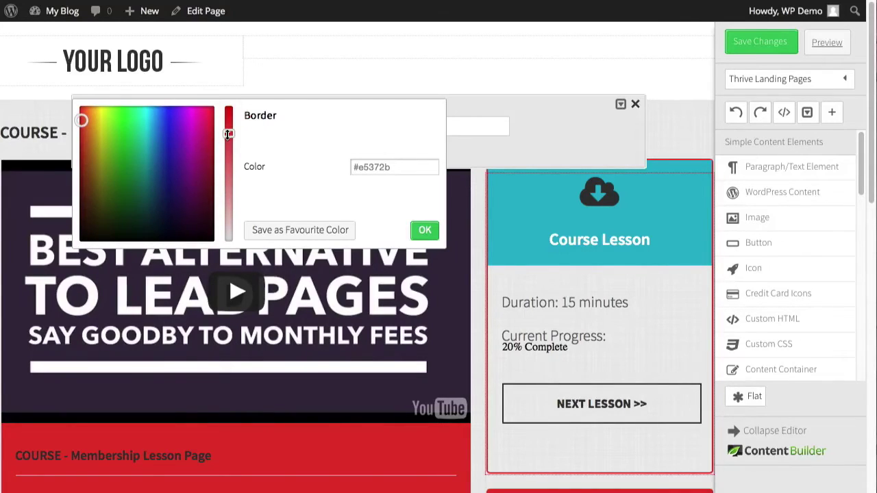
pyautogui.moveTo(229, 134); pyautogui.dragTo(229, 278)
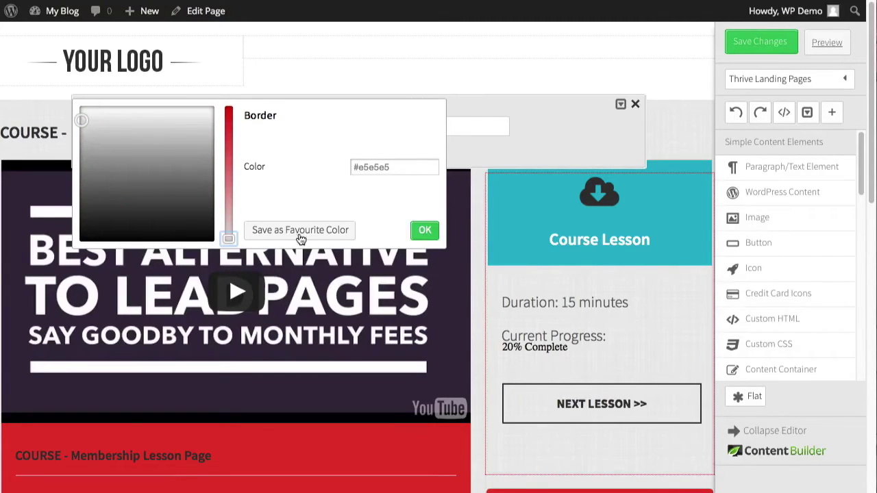
pyautogui.click(424, 232)
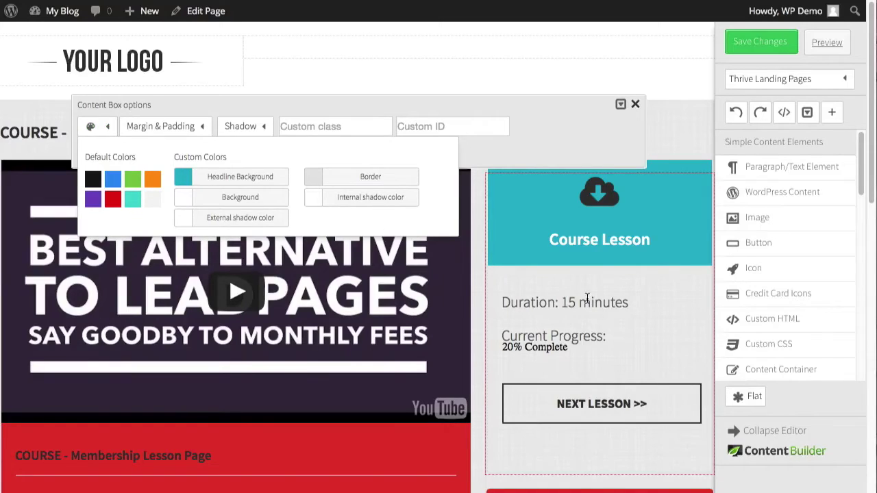
pyautogui.click(222, 199)
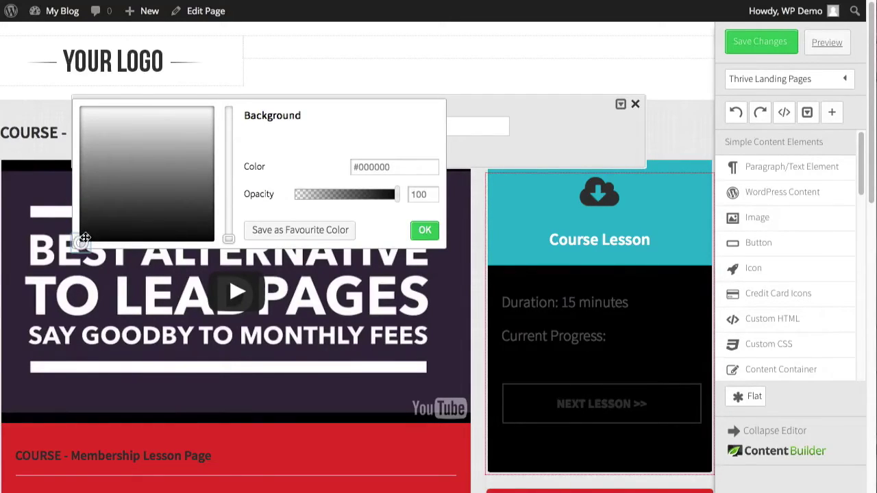
pyautogui.moveTo(84, 239); pyautogui.dragTo(81, 101)
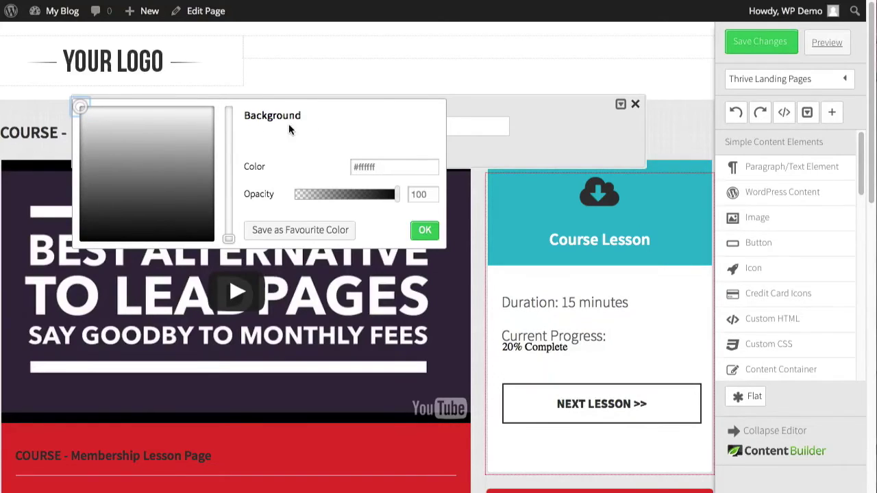
pyautogui.click(423, 230)
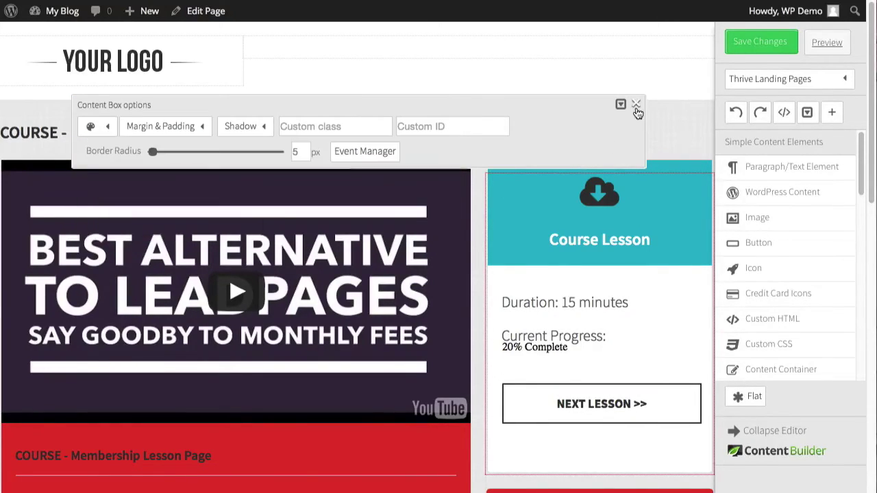
pyautogui.click(635, 104)
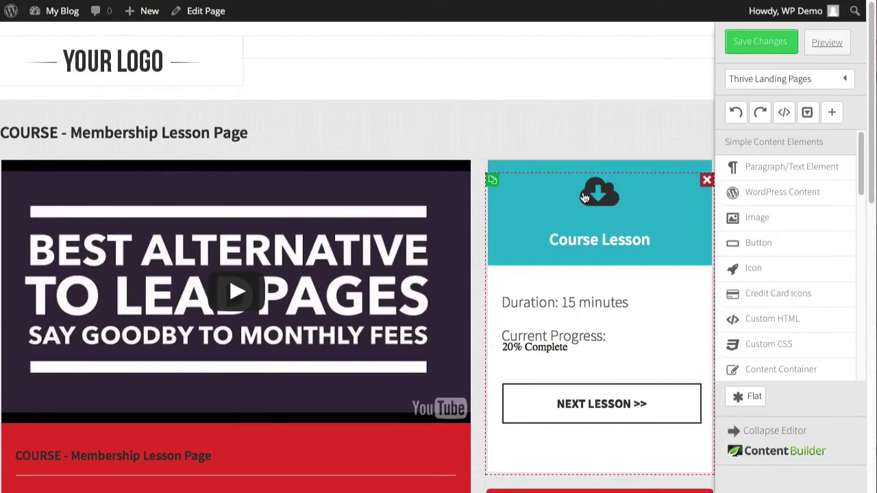
# Step: Recolor the cloud download icon in the Course Lesson box white #ffffff and enlarge it slightly
pyautogui.click(605, 198)
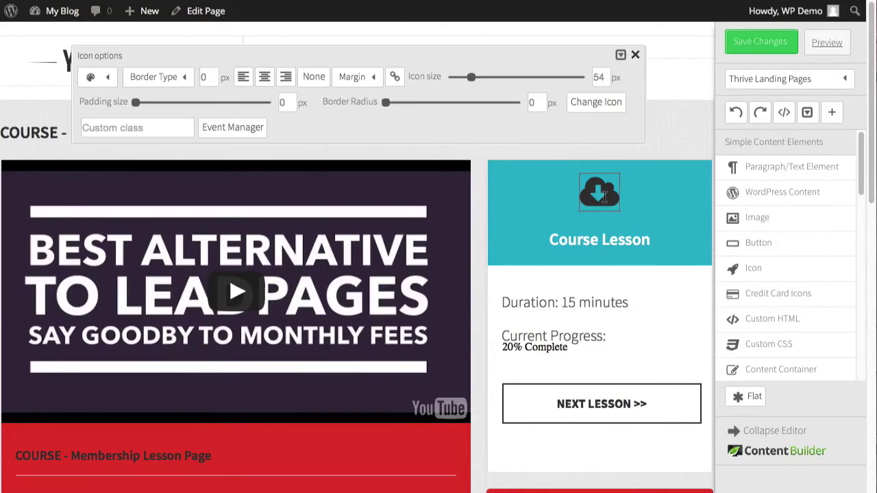
pyautogui.click(104, 78)
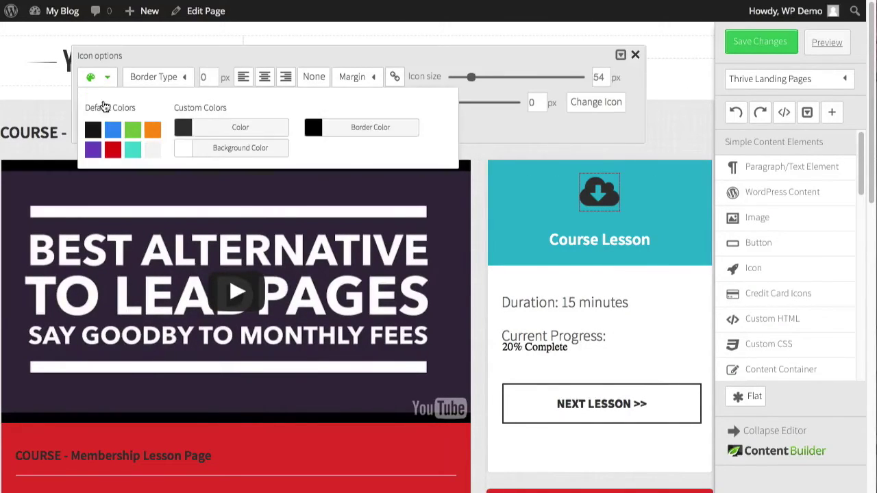
pyautogui.click(223, 132)
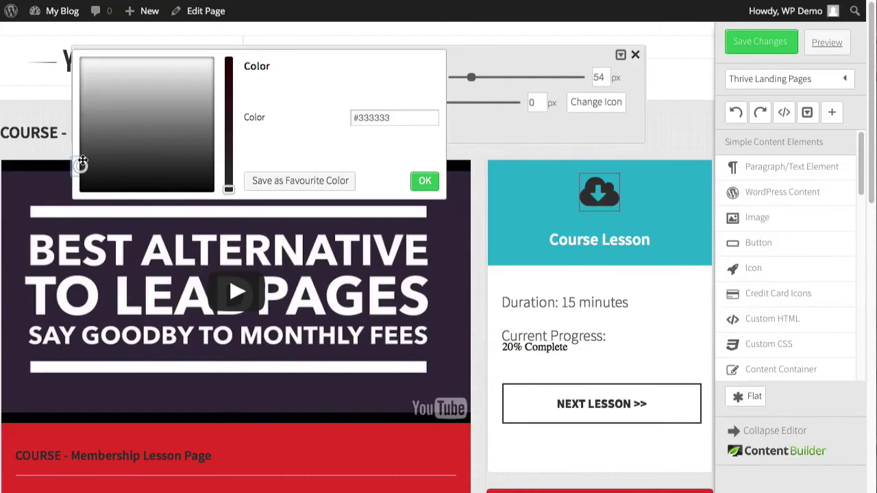
pyautogui.moveTo(80, 166); pyautogui.dragTo(90, 51)
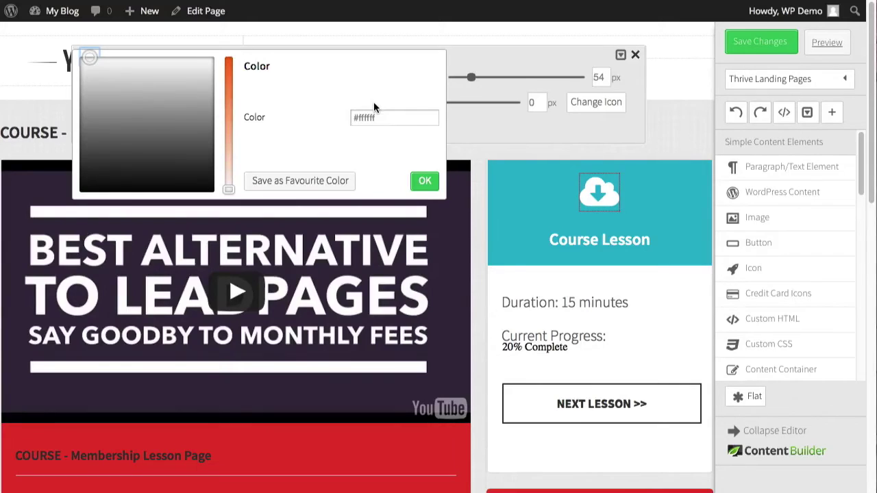
pyautogui.click(502, 127)
pyautogui.moveTo(472, 77); pyautogui.dragTo(482, 75)
pyautogui.click(636, 56)
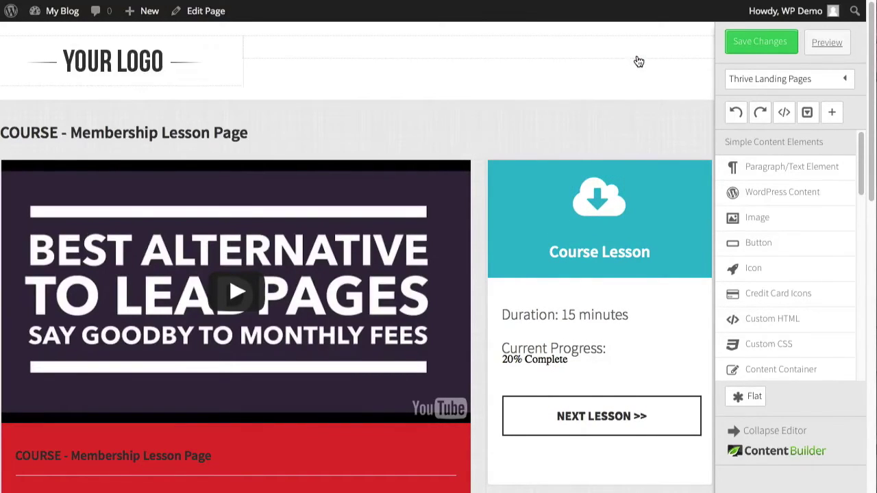
# Step: Delete the "20% Complete" WordPress content element below Current Progress in the Course Lesson box
pyautogui.scroll(-2, 605, 261)
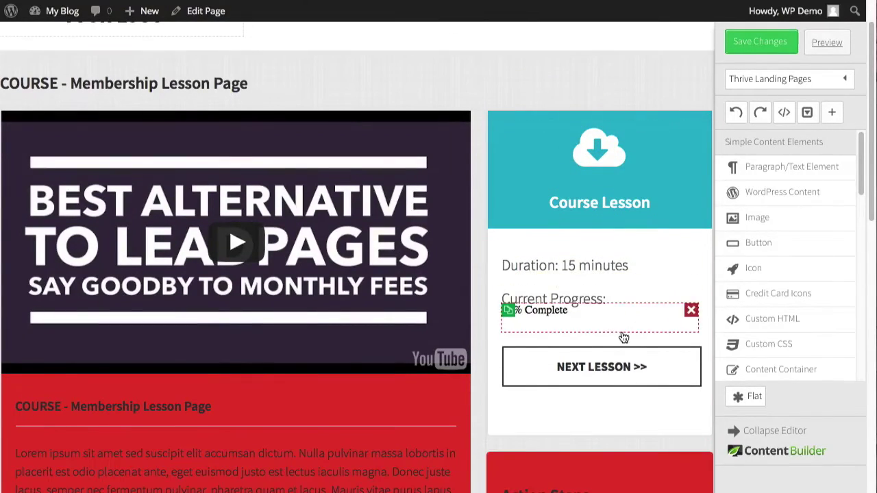
pyautogui.scroll(-1, 596, 306)
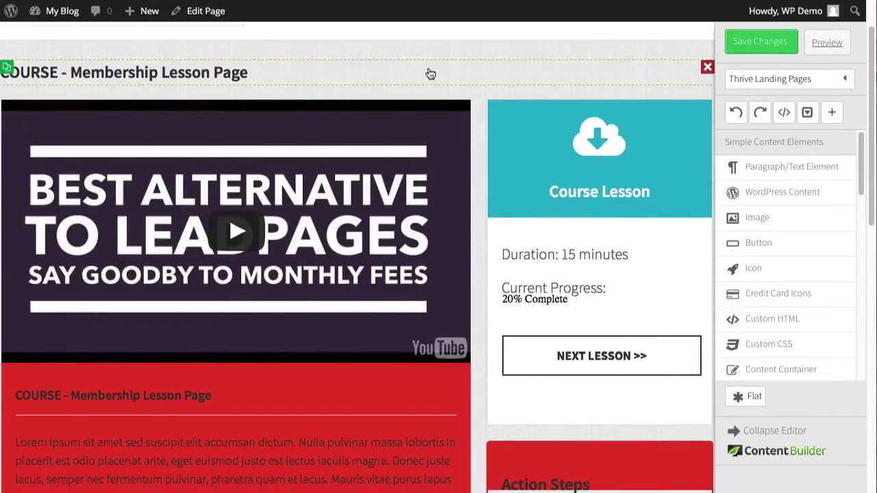
pyautogui.scroll(2, 435, 75)
pyautogui.scroll(-2, 452, 96)
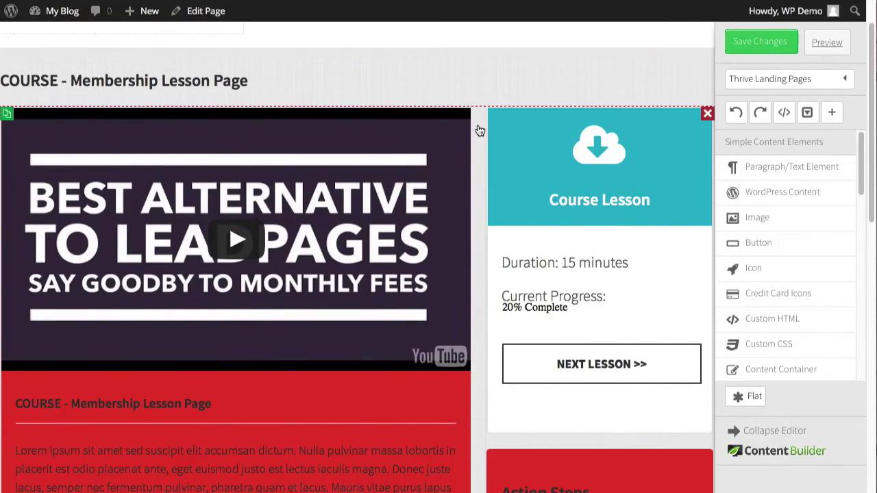
pyautogui.scroll(-2, 484, 135)
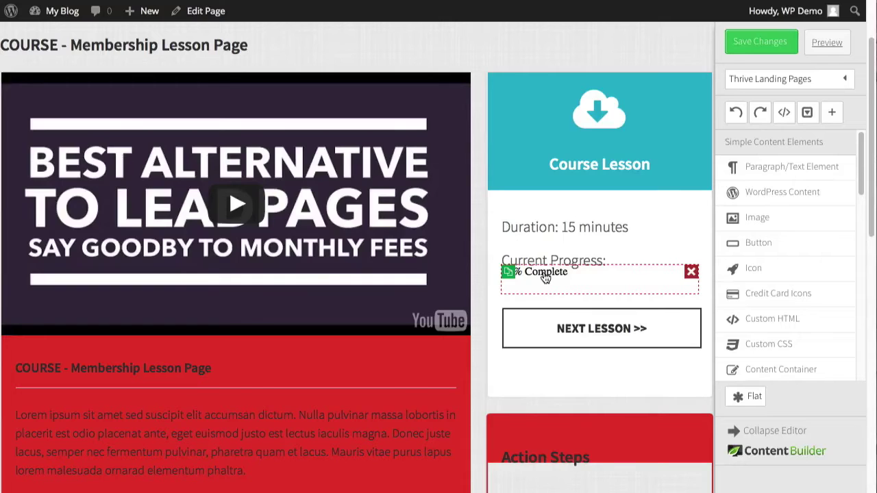
pyautogui.click(592, 276)
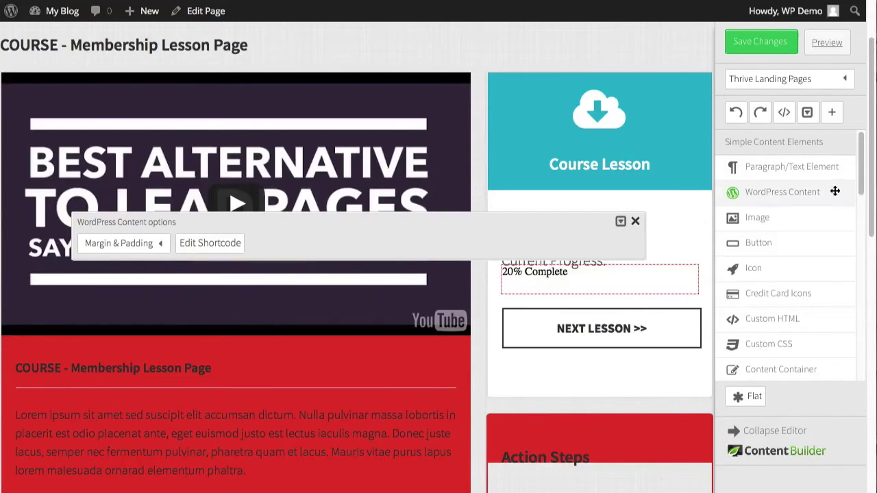
pyautogui.click(635, 221)
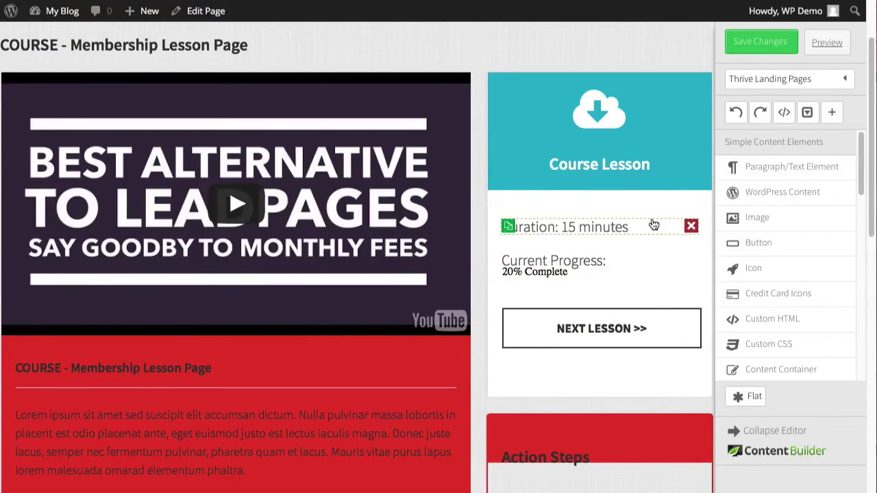
pyautogui.click(689, 272)
# Step: Check the link settings available for the NEXT LESSON button
pyautogui.scroll(-2, 616, 278)
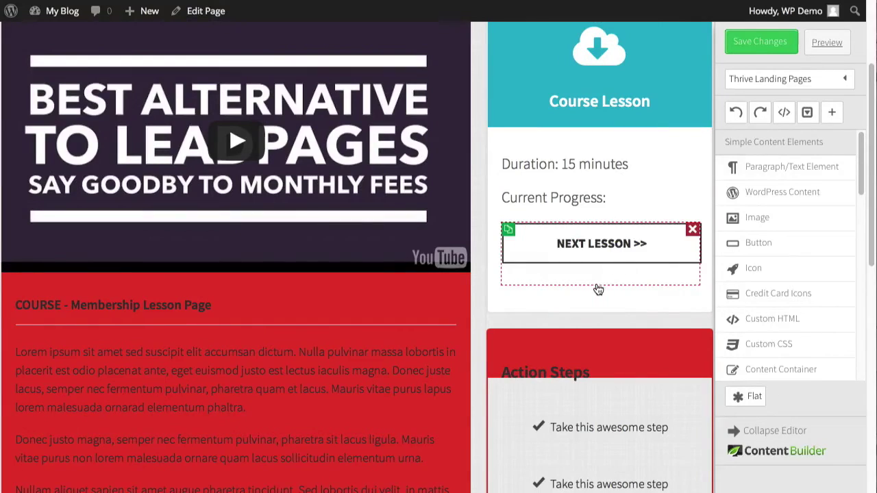
pyautogui.click(538, 254)
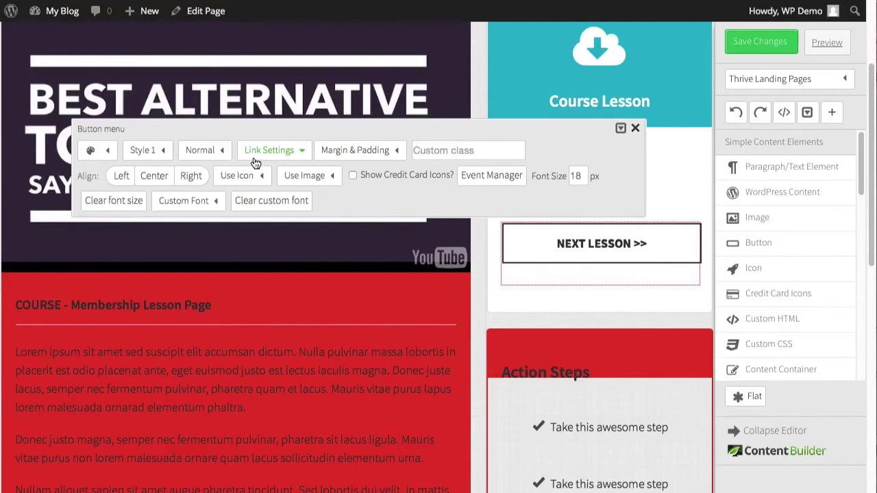
pyautogui.click(292, 153)
pyautogui.click(634, 128)
# Step: Set the Action Steps box's background to white, rgba(255,255,255,1), and copy that color value
pyautogui.scroll(-3, 600, 161)
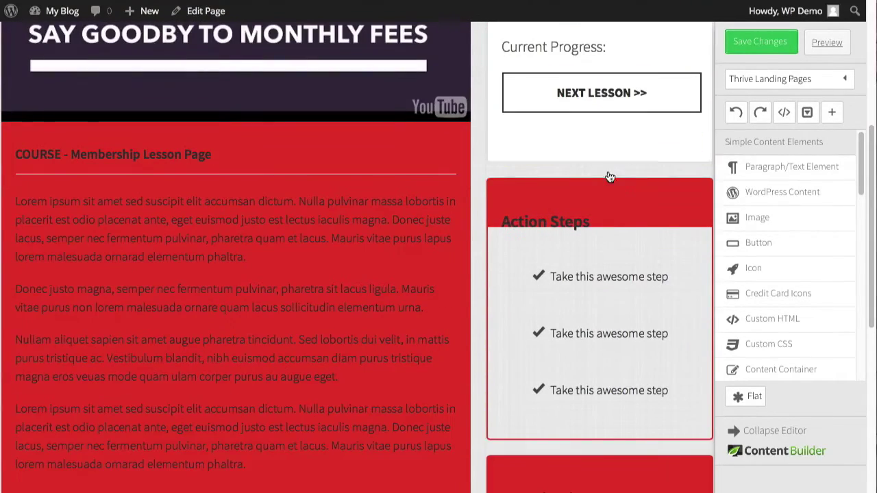
pyautogui.scroll(1, 607, 164)
pyautogui.scroll(-2, 607, 166)
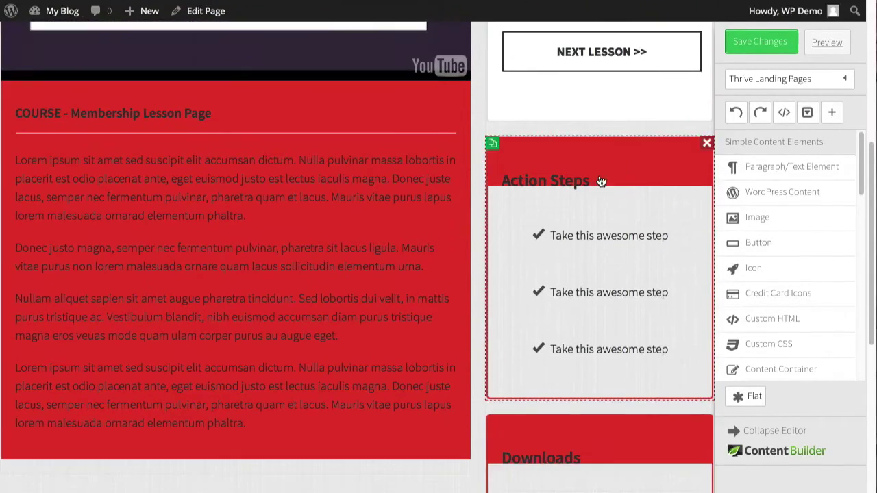
pyautogui.click(644, 163)
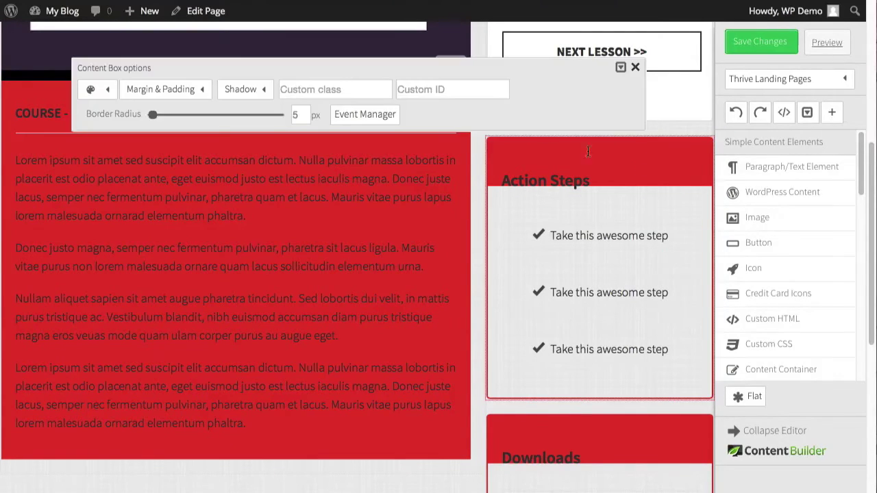
pyautogui.click(99, 92)
pyautogui.click(220, 152)
pyautogui.moveTo(85, 172); pyautogui.dragTo(87, 40)
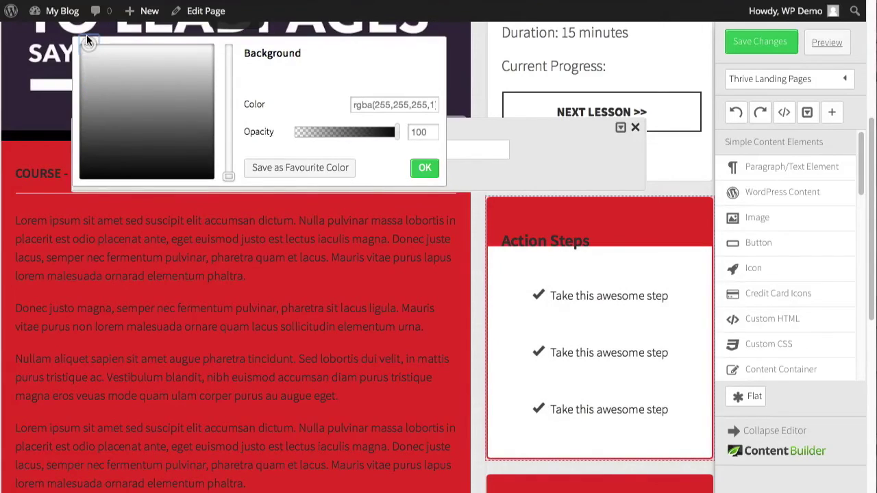
pyautogui.tripleClick(394, 102)
pyautogui.rightClick(392, 103)
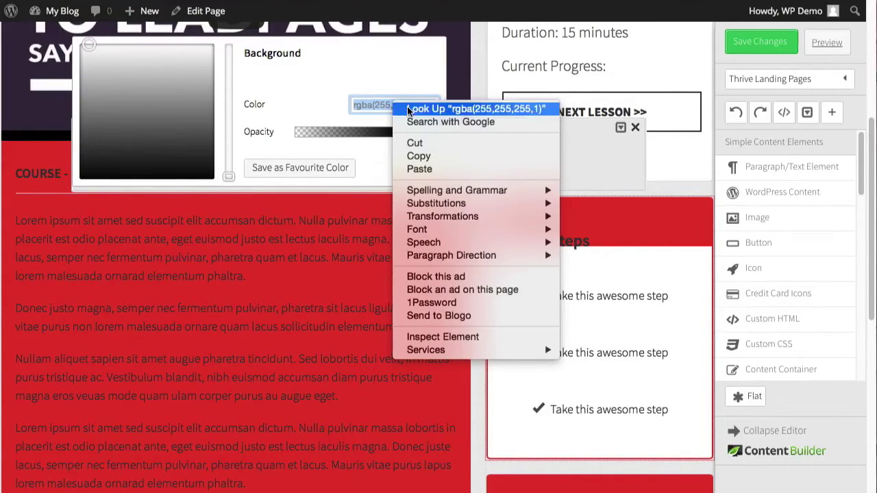
pyautogui.click(419, 156)
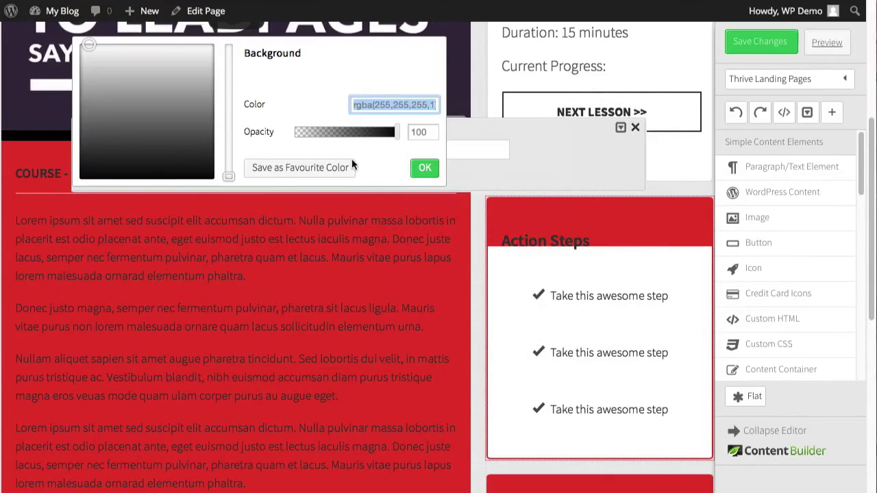
pyautogui.click(428, 170)
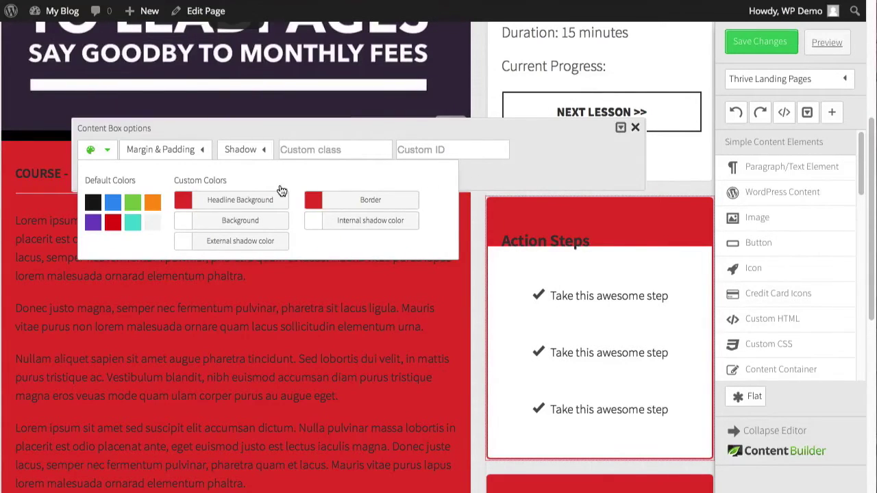
# Step: Replace the Action Steps box's headline background color with the copied white value, rgba(255,255,255,1)
pyautogui.click(226, 200)
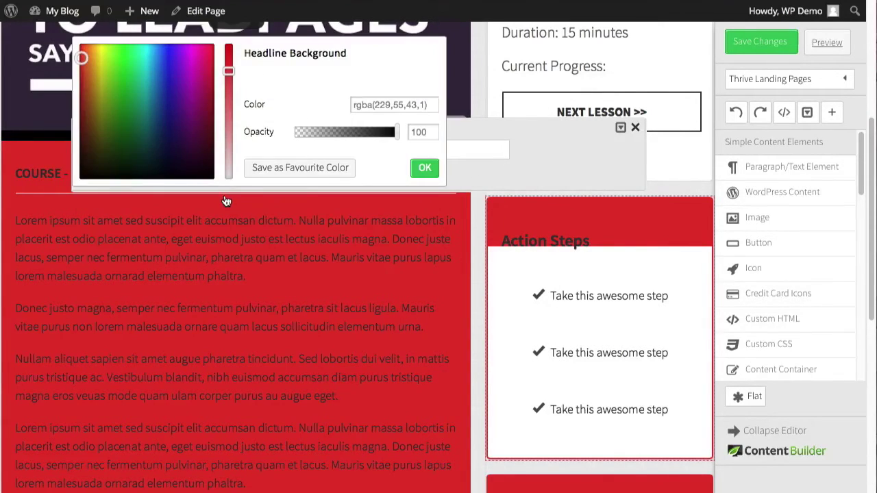
pyautogui.tripleClick(406, 106)
pyautogui.rightClick(405, 103)
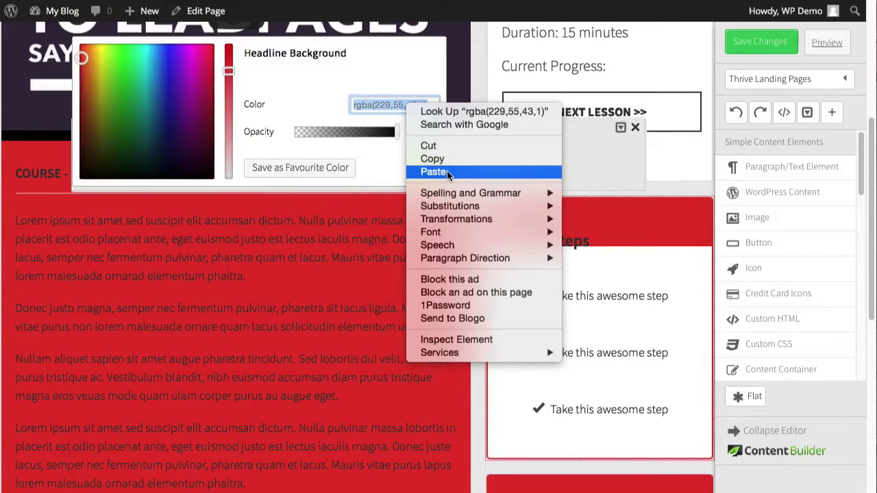
pyautogui.click(446, 171)
pyautogui.click(422, 169)
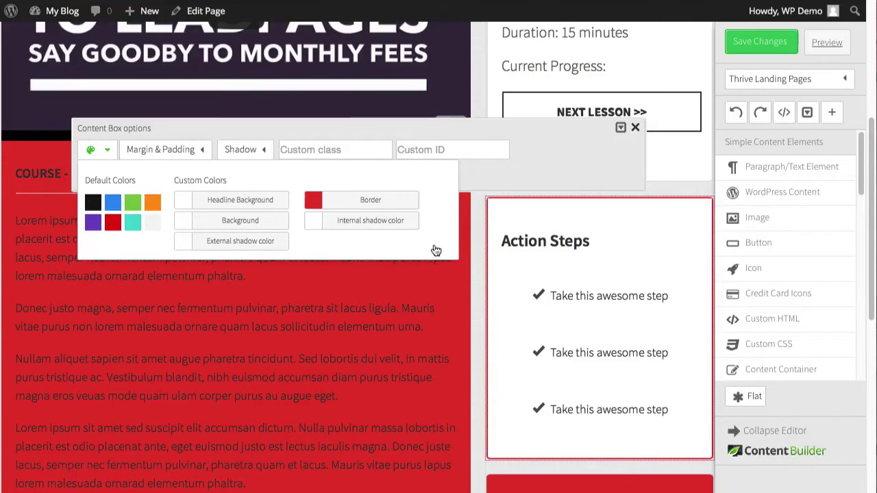
# Step: Set the Action Steps box's border color to light grey, #e5e5e5
pyautogui.click(397, 202)
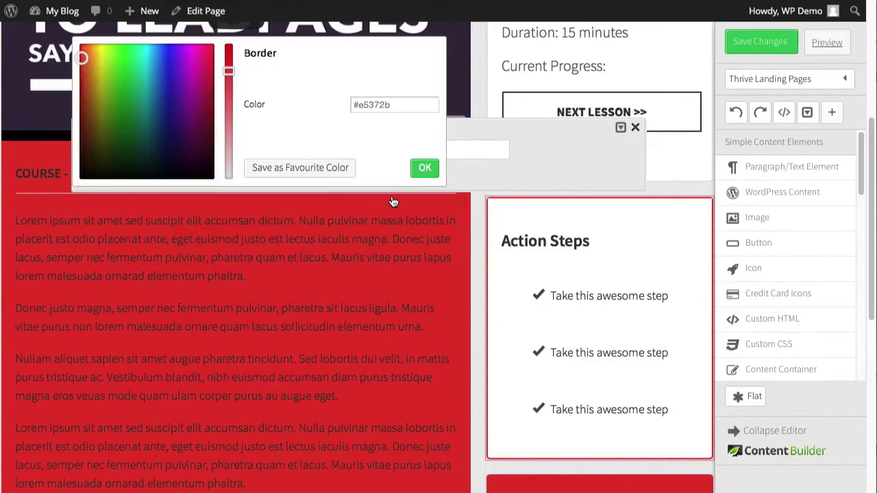
pyautogui.moveTo(230, 74); pyautogui.dragTo(229, 173)
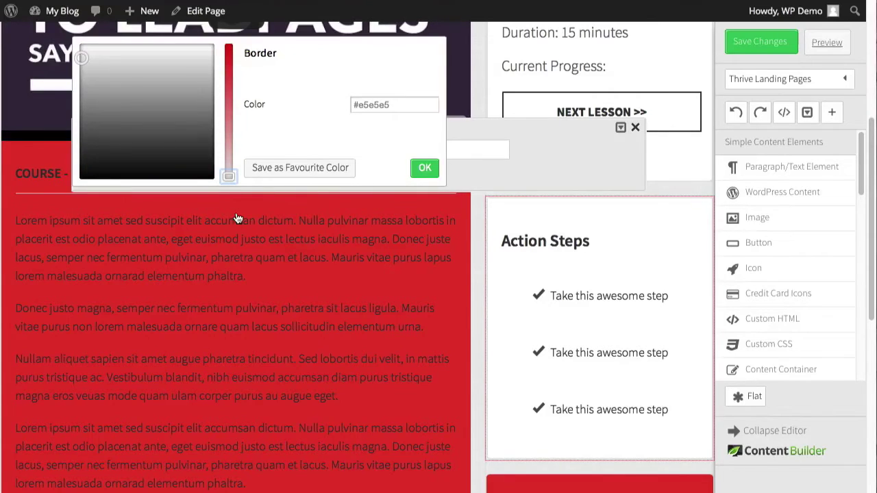
pyautogui.click(425, 169)
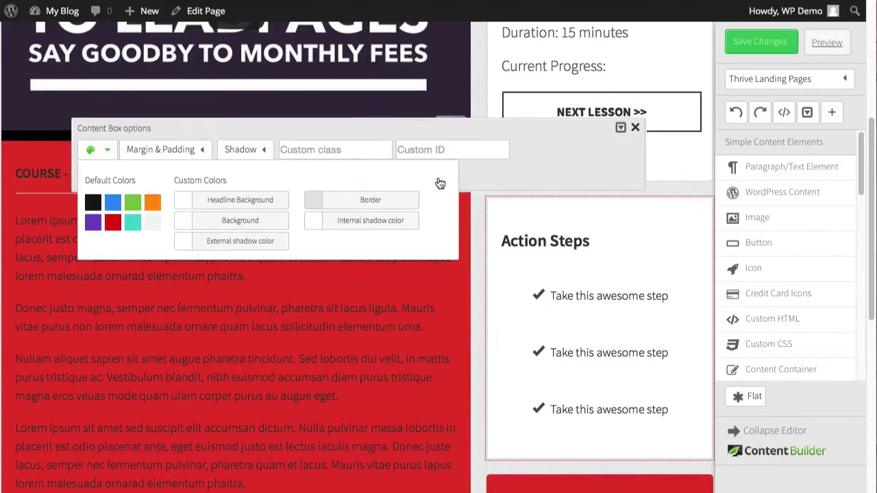
pyautogui.click(474, 213)
# Step: Replace the Downloads box's headline background color with the copied white value, rgba(255,255,255,1)
pyautogui.scroll(-1, 480, 195)
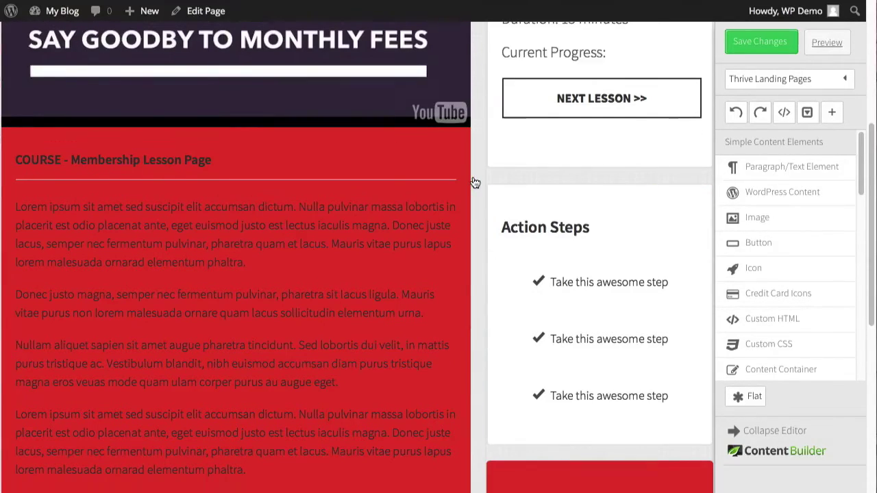
pyautogui.scroll(-5, 476, 182)
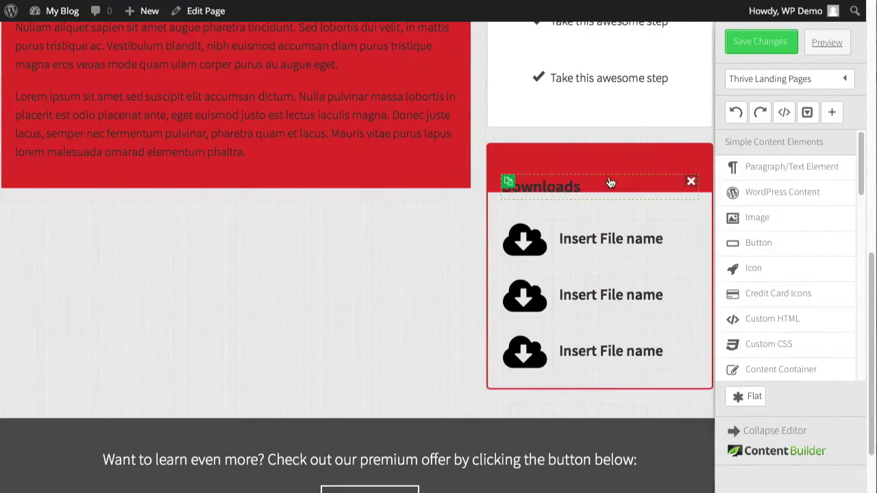
pyautogui.click(633, 167)
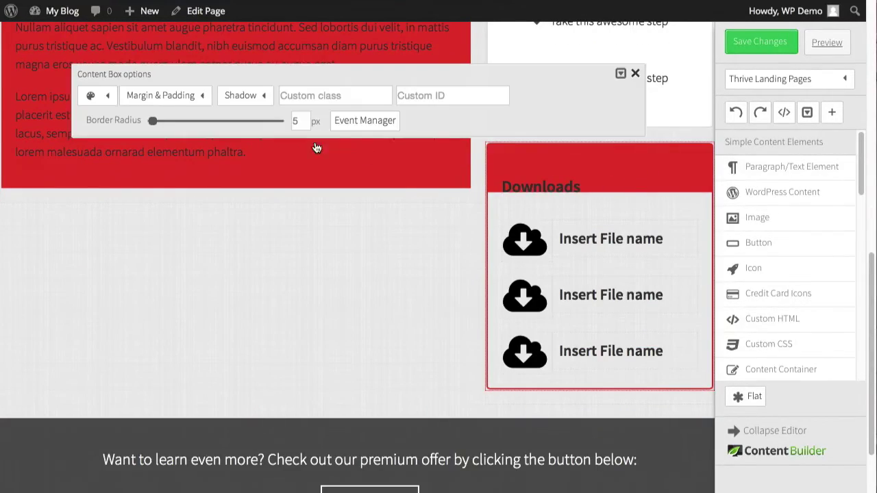
pyautogui.click(109, 97)
pyautogui.click(260, 152)
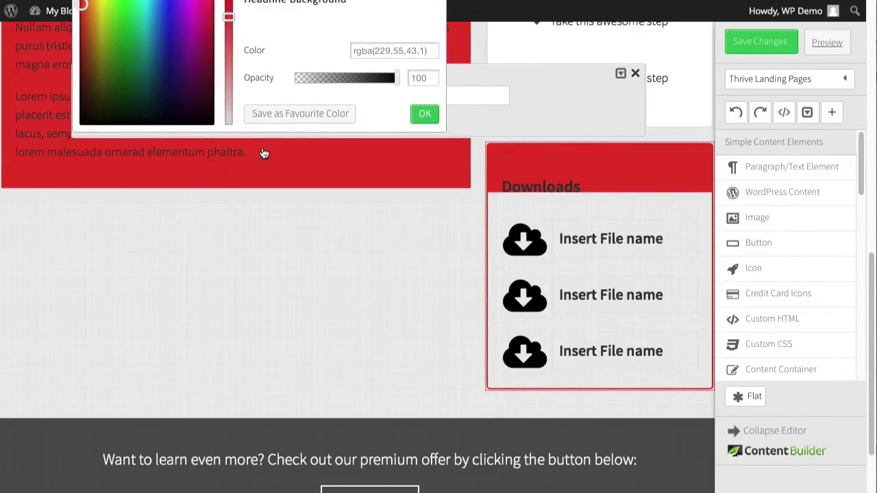
pyautogui.click(384, 51)
pyautogui.press('super+a')
pyautogui.rightClick(386, 49)
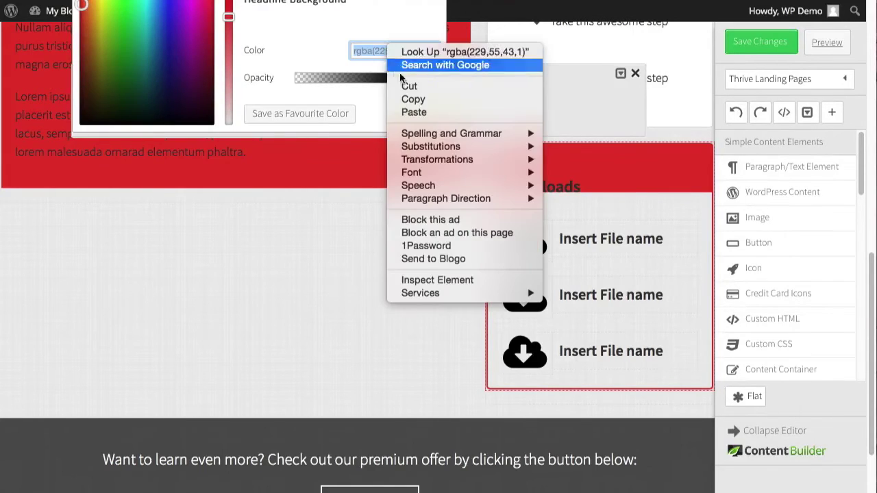
pyautogui.click(420, 112)
pyautogui.click(420, 115)
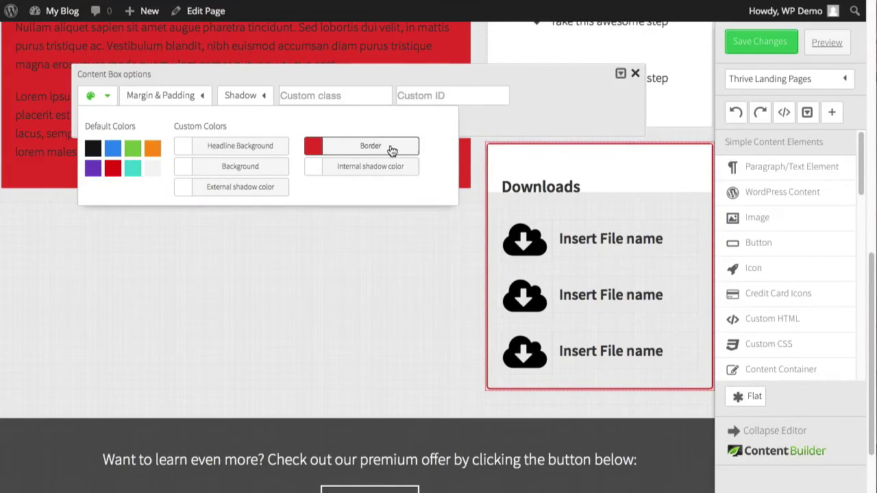
# Step: Remove the red from the Downloads box's border color, making the border light grey
pyautogui.click(366, 150)
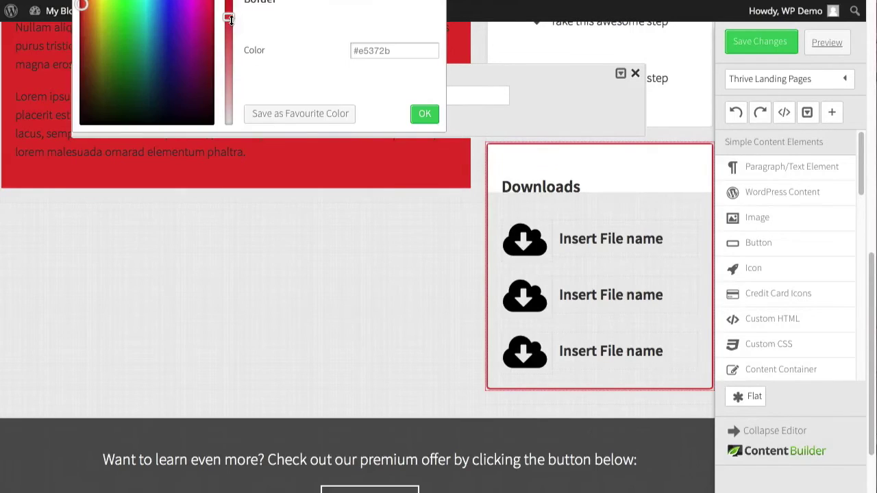
pyautogui.moveTo(230, 17); pyautogui.dragTo(245, 145)
pyautogui.click(424, 114)
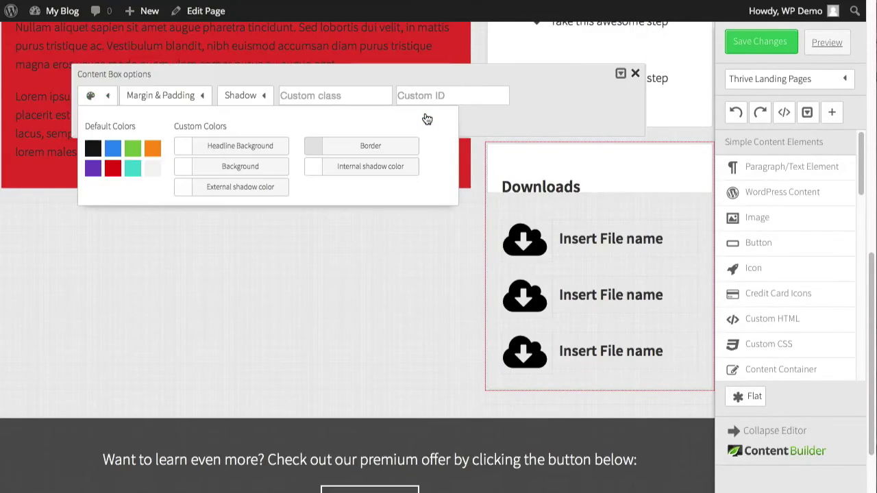
# Step: Set the Downloads box's background color to the copied white value, rgba(255,255,255,1), and close its options
pyautogui.click(252, 168)
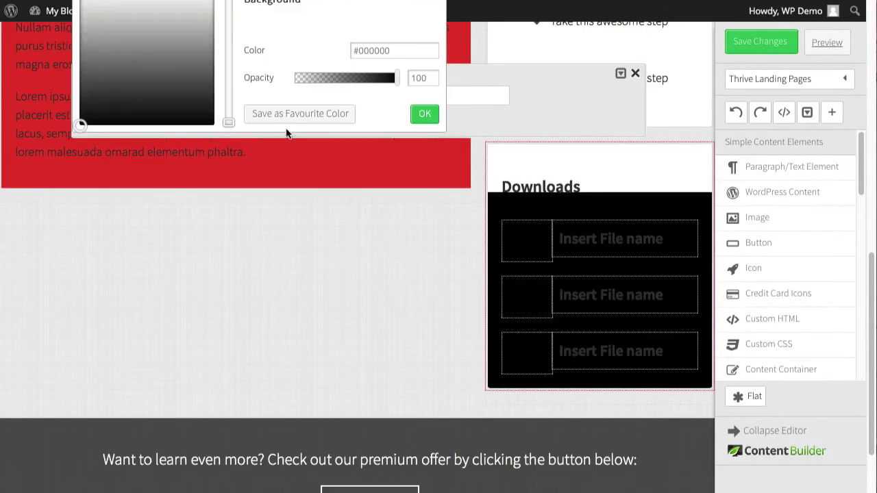
pyautogui.doubleClick(379, 46)
pyautogui.rightClick(380, 46)
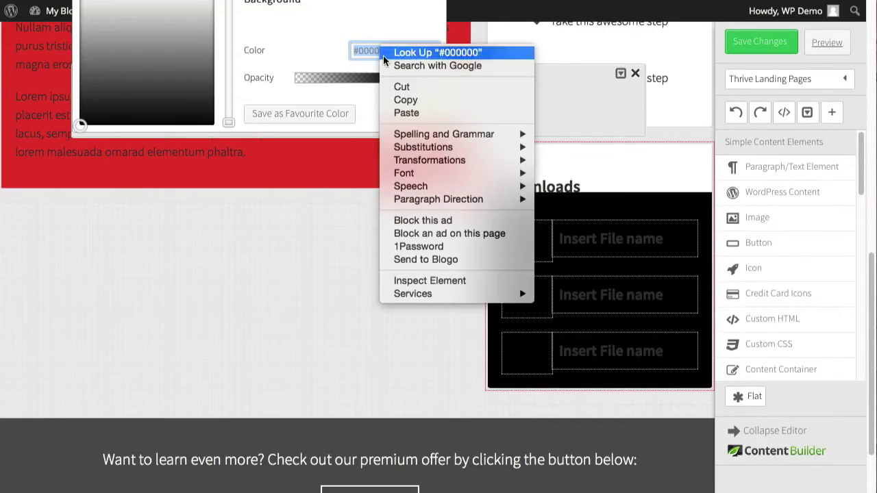
pyautogui.click(409, 113)
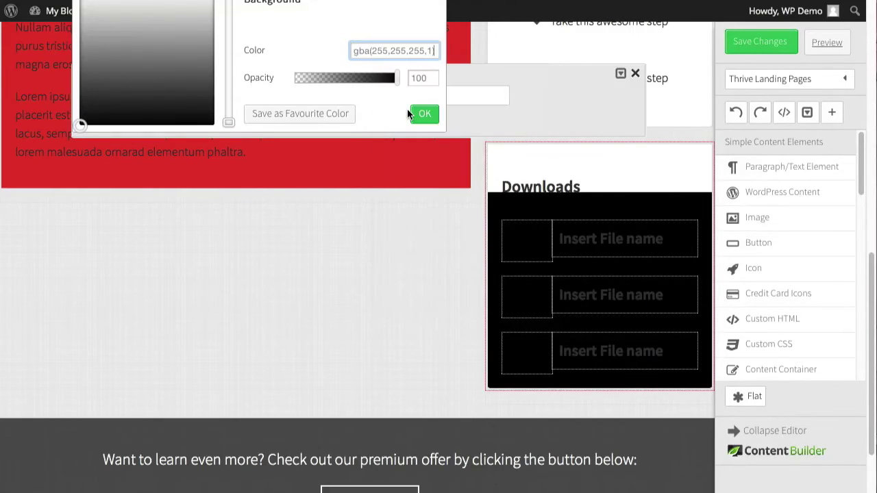
pyautogui.click(423, 114)
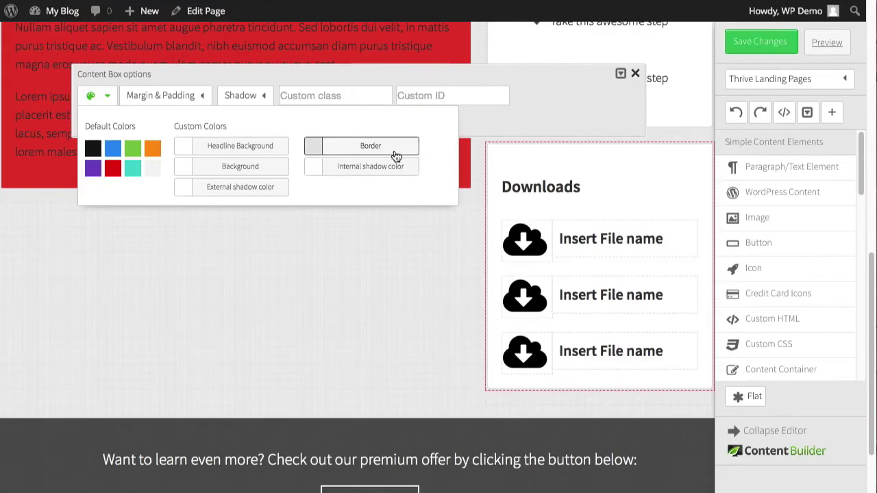
pyautogui.click(636, 74)
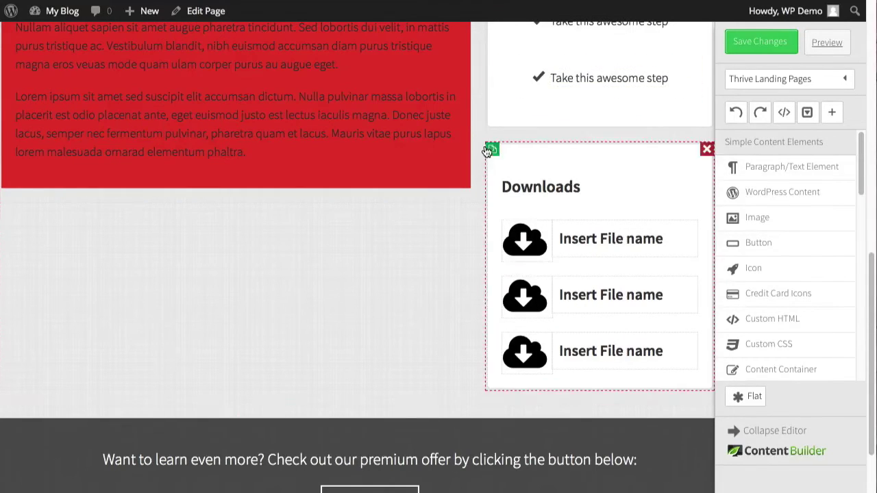
# Step: Replace the background color of the lesson text box below the video with the copied white, rgba(255,255,255,1)
pyautogui.scroll(3, 476, 179)
pyautogui.scroll(3, 478, 178)
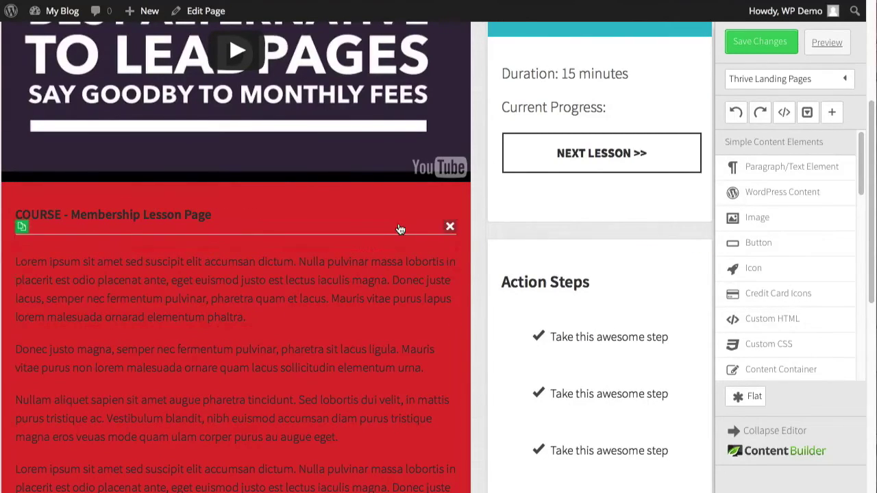
pyautogui.click(394, 192)
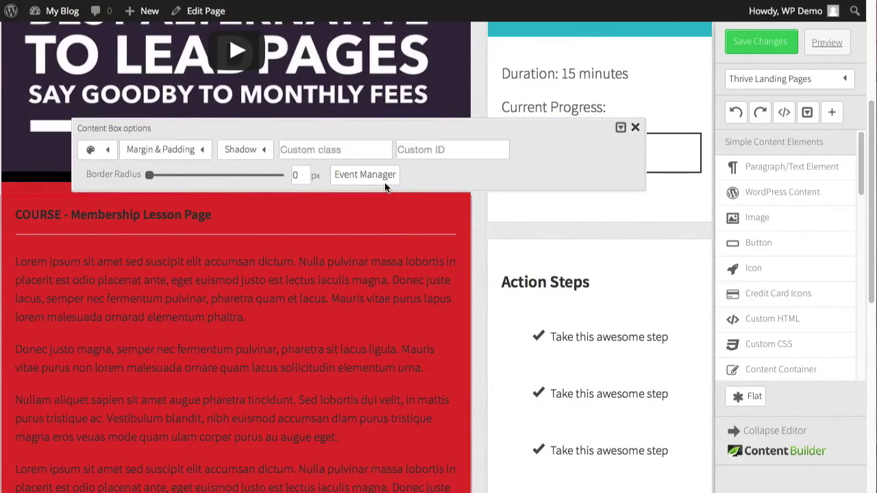
pyautogui.click(108, 151)
pyautogui.click(236, 199)
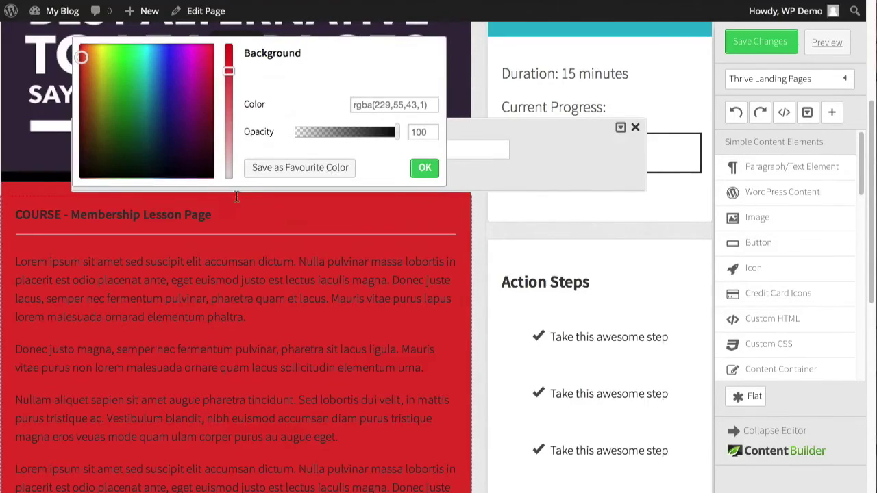
pyautogui.click(403, 104)
pyautogui.press('super+a')
pyautogui.rightClick(404, 104)
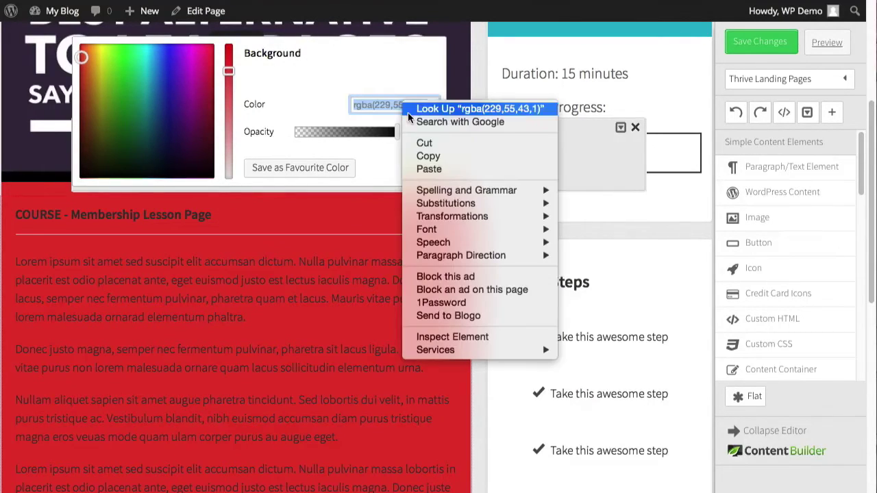
pyautogui.click(433, 169)
pyautogui.click(424, 168)
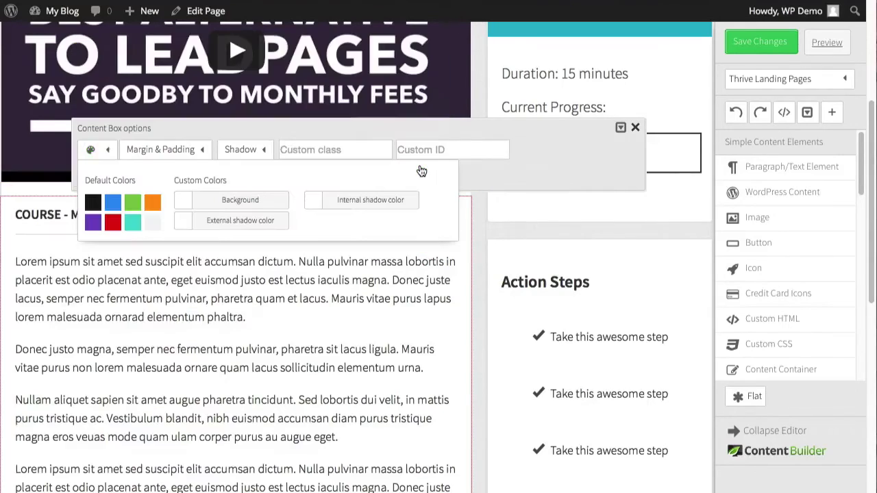
pyautogui.click(635, 128)
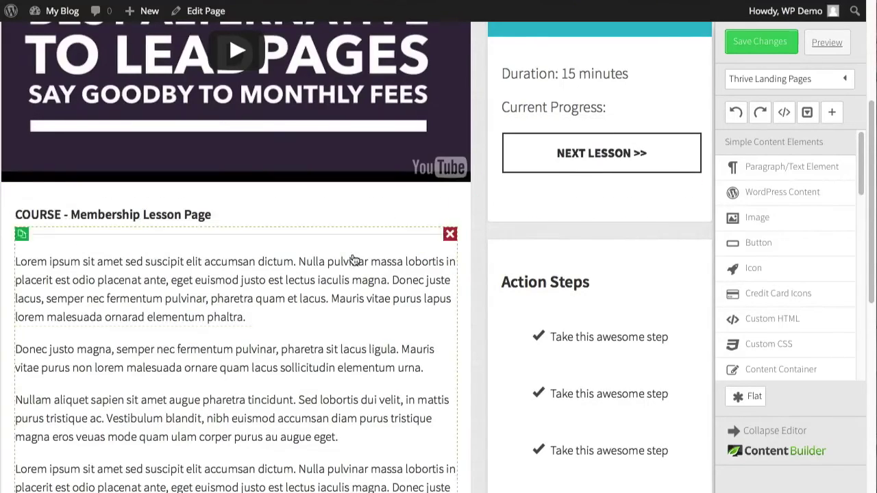
# Step: Compare the restyled lesson page with the finished reference page, checking the header, lesson text, Action Steps and Downloads boxes
pyautogui.scroll(-3, 332, 274)
pyautogui.scroll(-4, 335, 279)
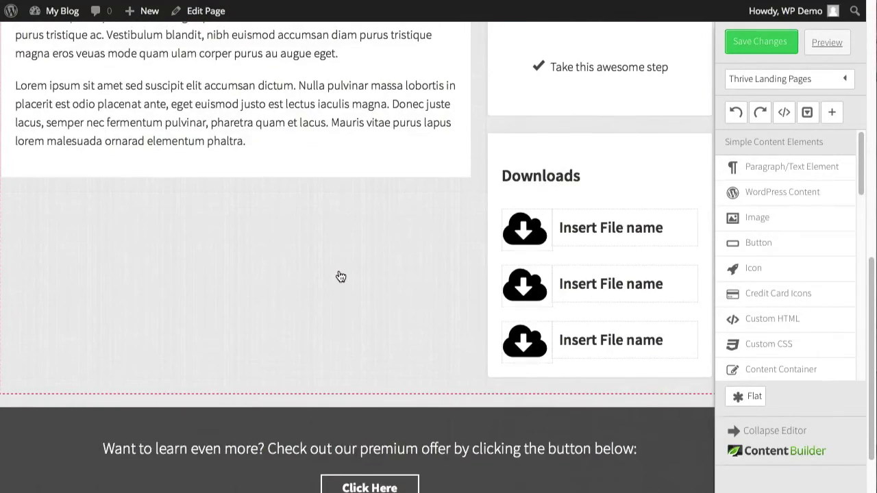
pyautogui.scroll(10, 337, 278)
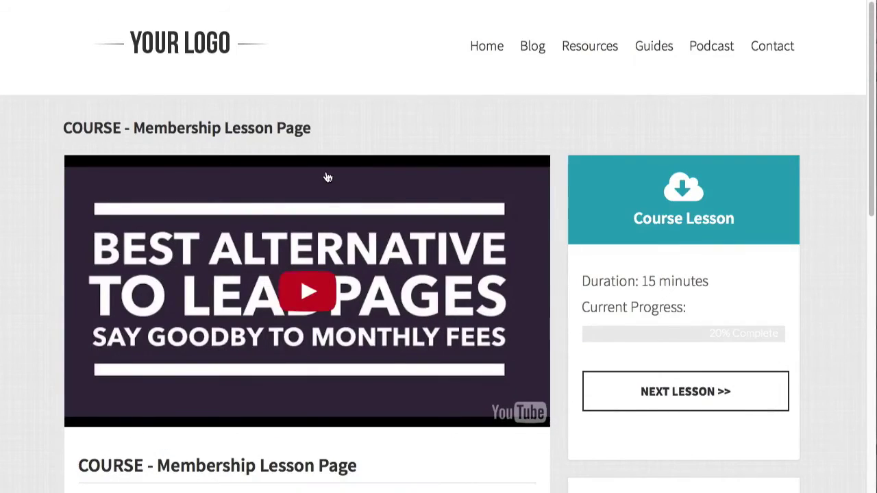
pyautogui.scroll(-7, 327, 176)
pyautogui.scroll(4, 336, 173)
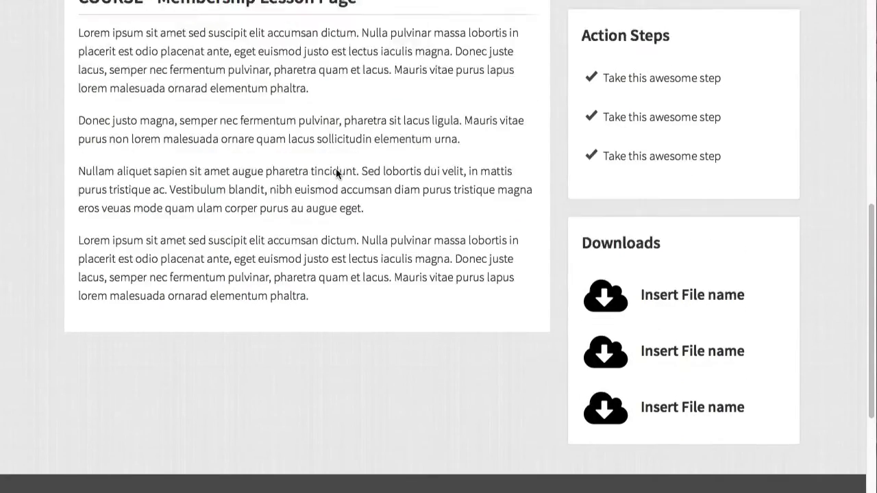
pyautogui.scroll(4, 337, 174)
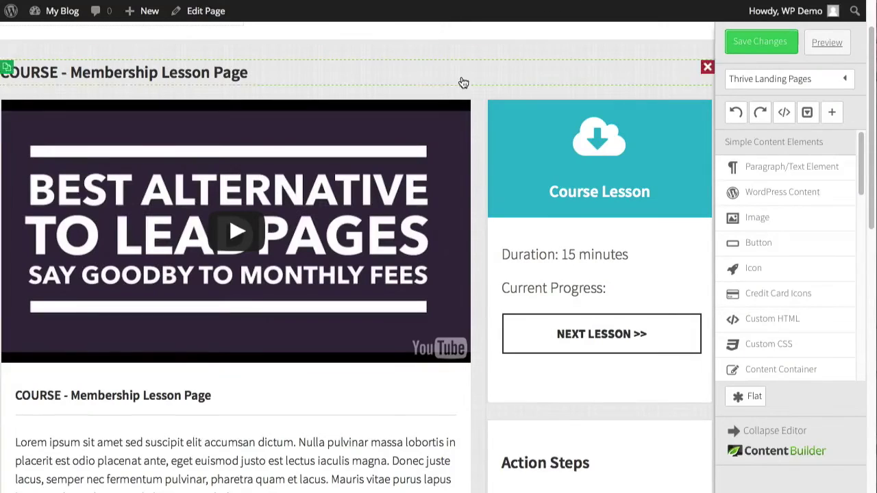
# Step: Add a Custom Menu widget to the empty header column beside the logo
pyautogui.scroll(1, 368, 79)
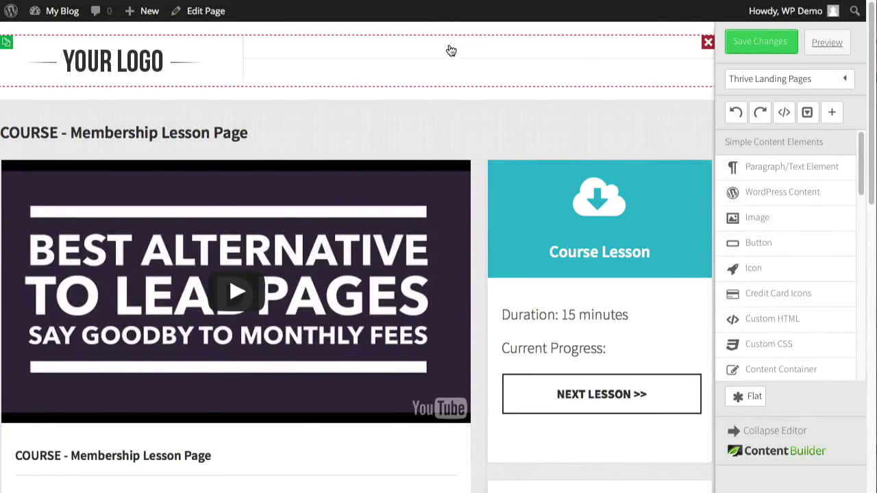
pyautogui.scroll(-10, 810, 222)
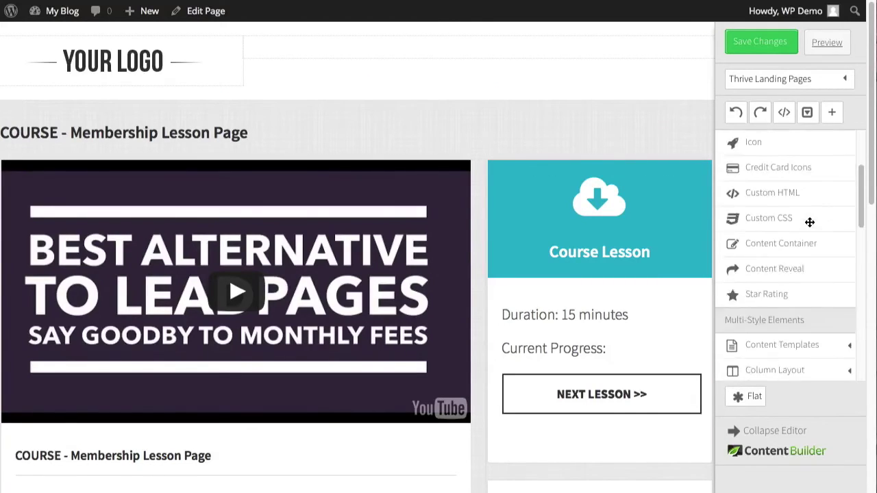
pyautogui.scroll(-5, 807, 218)
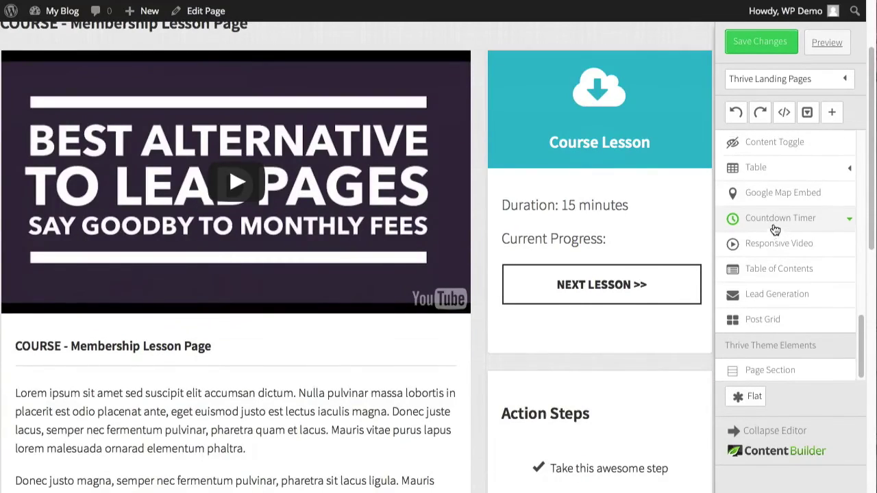
pyautogui.scroll(3, 484, 209)
pyautogui.scroll(3, 760, 229)
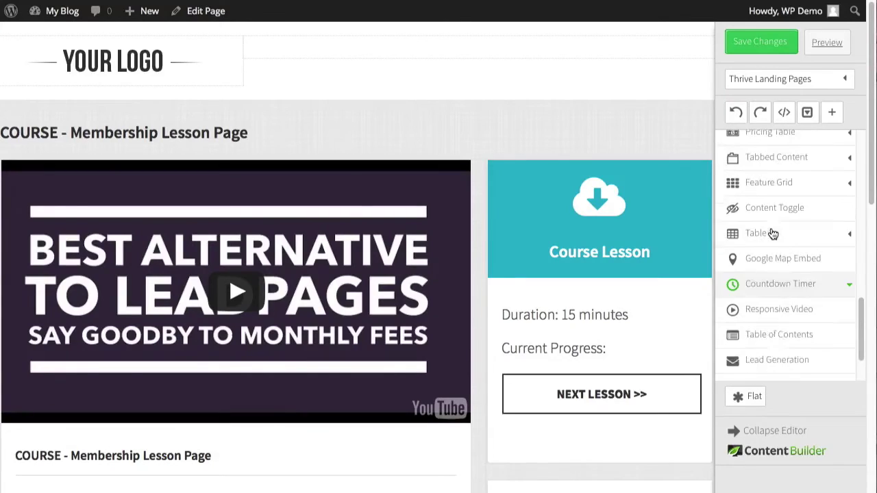
pyautogui.scroll(1, 774, 233)
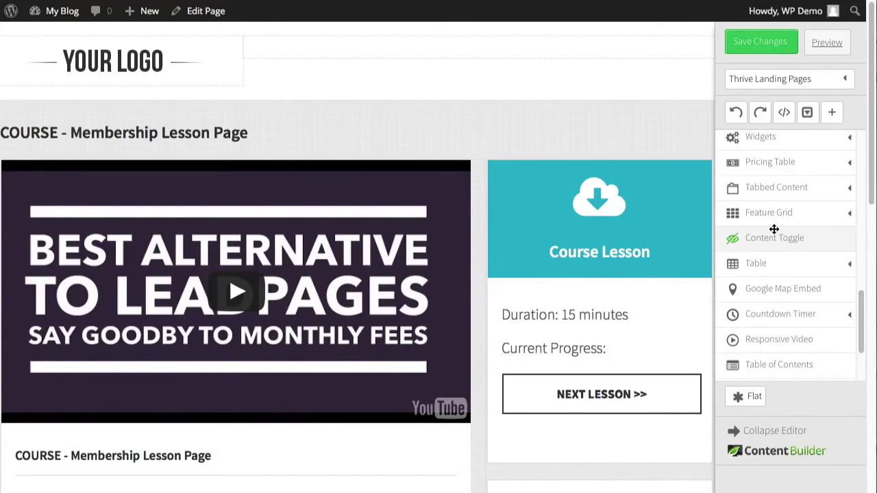
pyautogui.scroll(2, 774, 229)
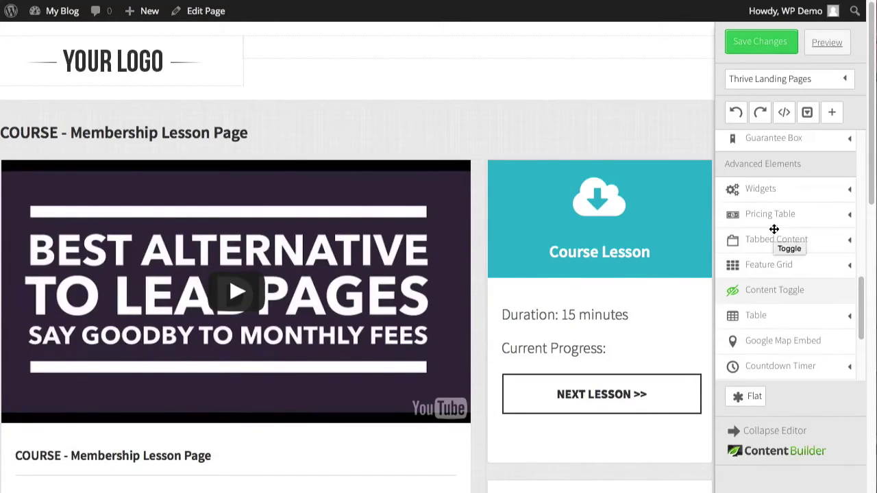
pyautogui.click(757, 191)
pyautogui.moveTo(744, 208); pyautogui.dragTo(517, 40)
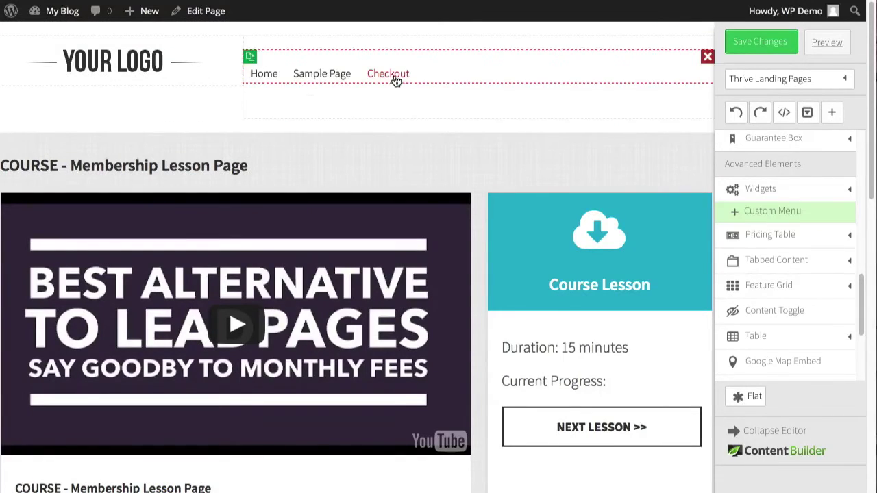
# Step: Switch the header's custom menu to the Membership menu and align it to the right
pyautogui.click(459, 82)
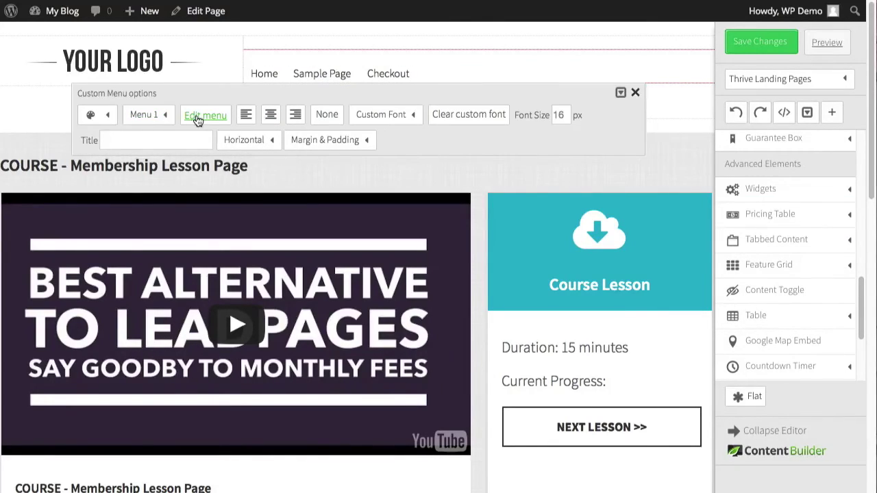
pyautogui.click(168, 117)
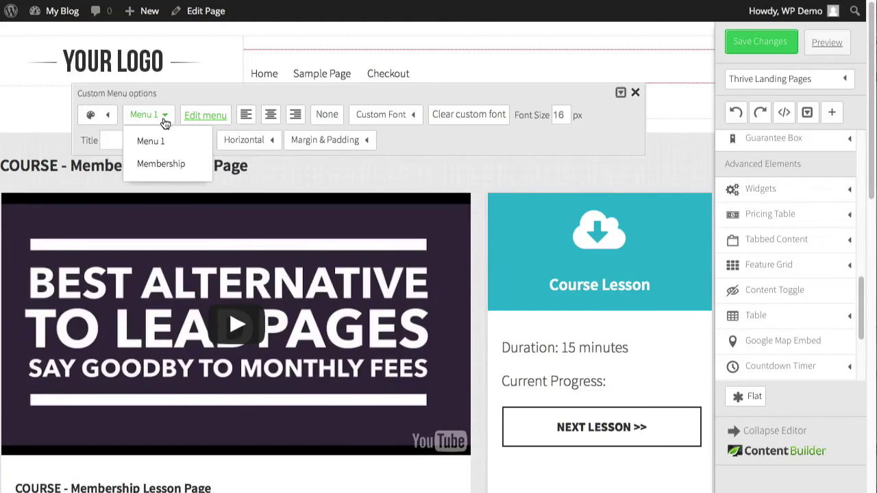
pyautogui.click(168, 165)
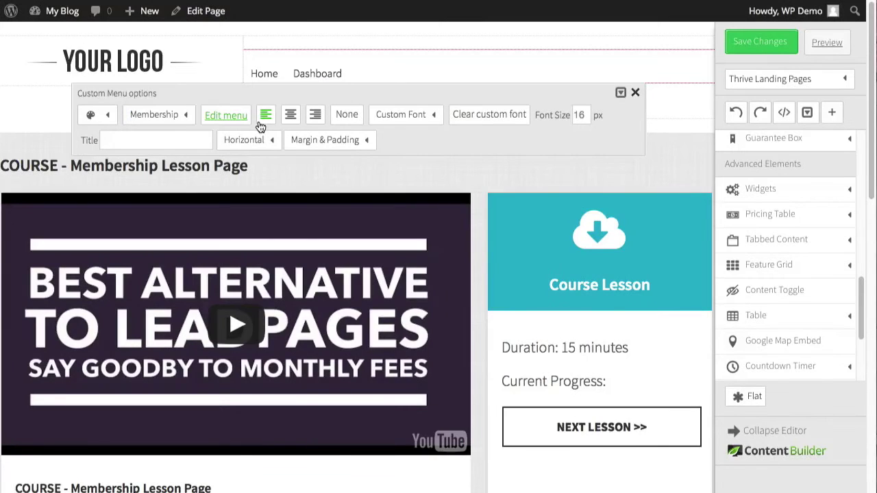
pyautogui.click(315, 116)
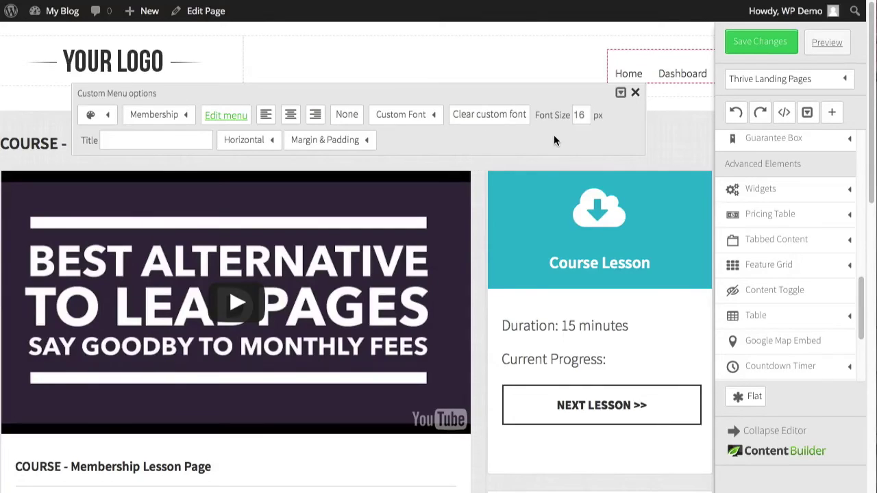
# Step: Set the header menu's font size to 20 px and close its options
pyautogui.click(579, 115)
pyautogui.click(555, 132)
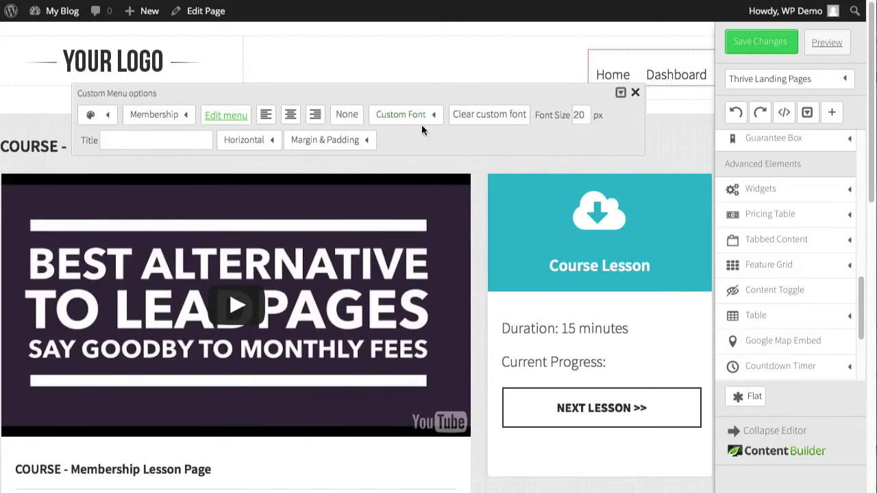
pyautogui.click(637, 95)
# Step: Save the lesson page and open its preview, checking the header and the content below it
pyautogui.scroll(-1, 538, 142)
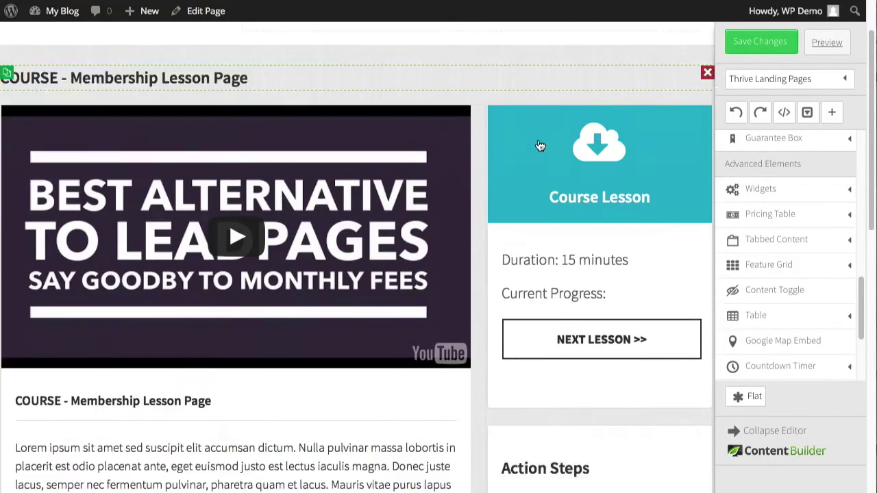
pyautogui.scroll(-2, 539, 146)
pyautogui.scroll(3, 539, 143)
pyautogui.scroll(-4, 538, 141)
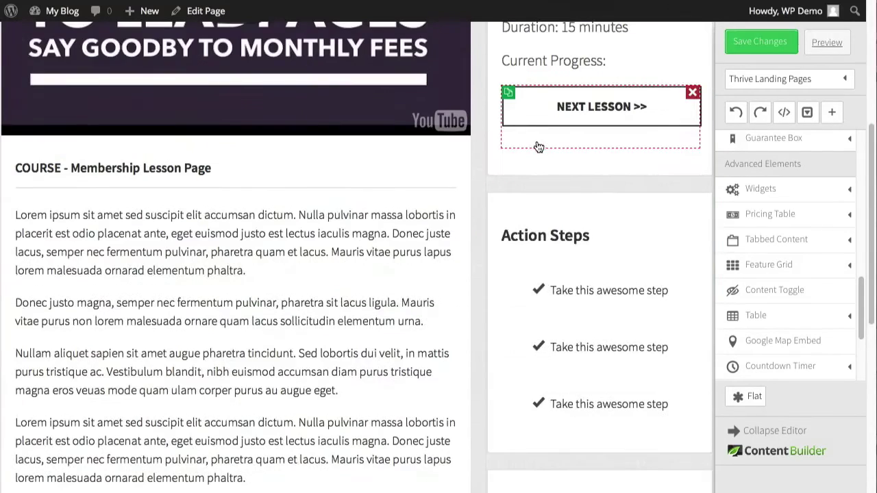
pyautogui.scroll(4, 534, 148)
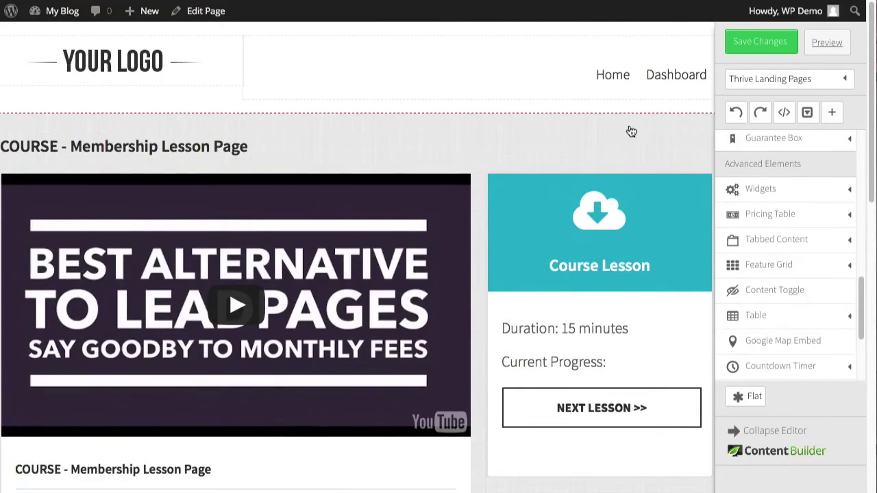
pyautogui.click(756, 45)
pyautogui.click(826, 44)
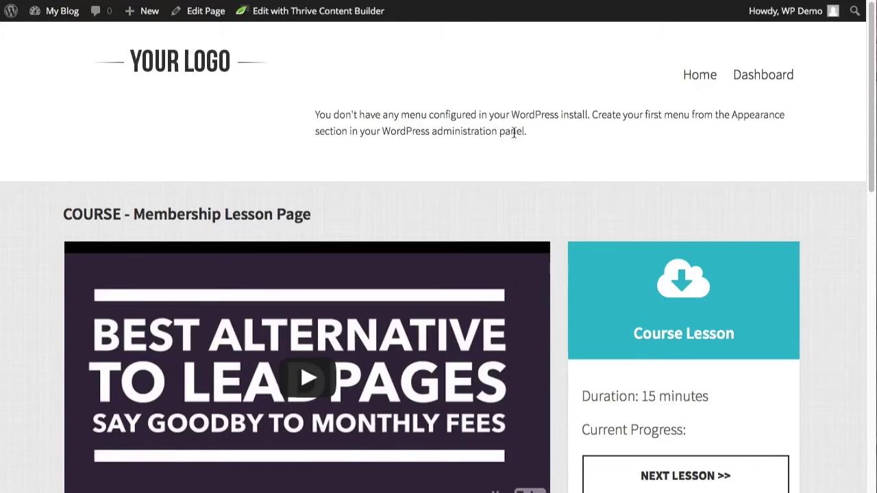
pyautogui.scroll(-2, 482, 131)
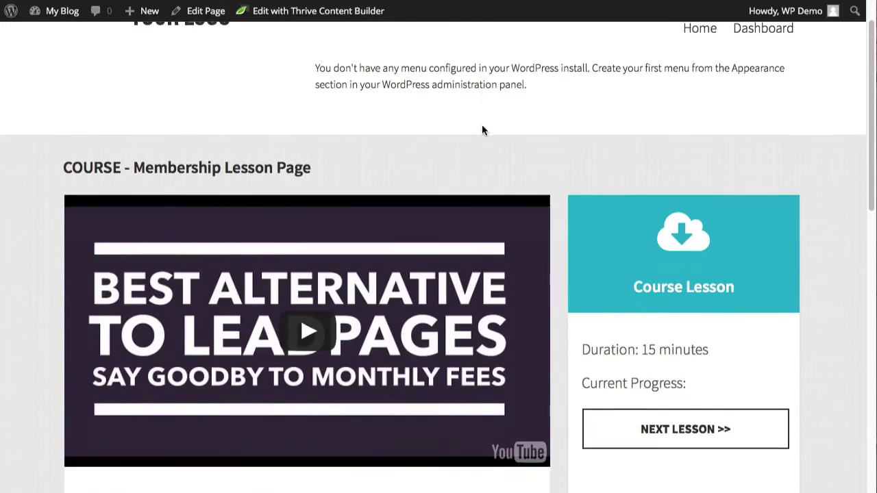
pyautogui.scroll(-5, 481, 130)
pyautogui.scroll(4, 482, 130)
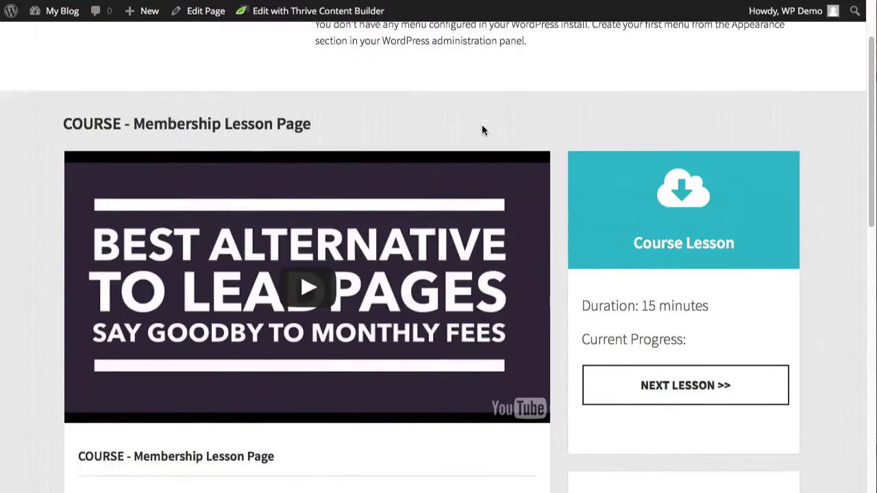
pyautogui.scroll(-10, 481, 130)
pyautogui.scroll(12, 481, 130)
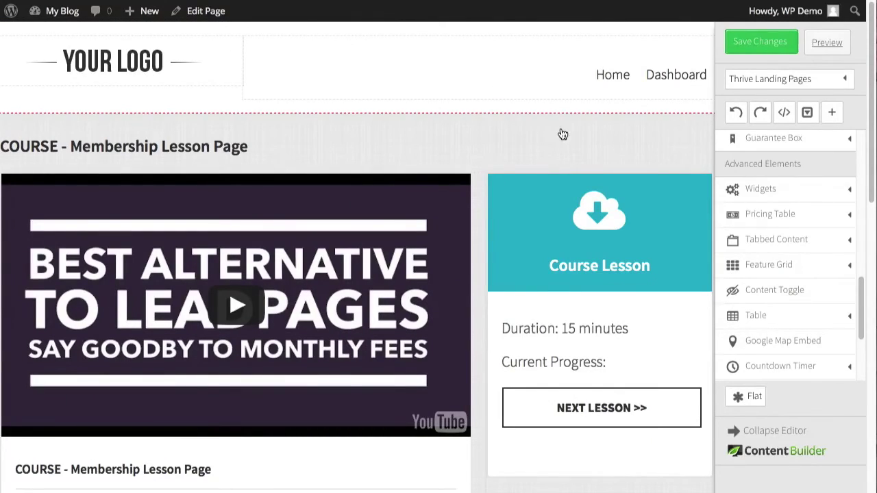
# Step: In the saved and reopened page editor, delete the unconfigured menu element below the header menu and save the page
pyautogui.click(752, 41)
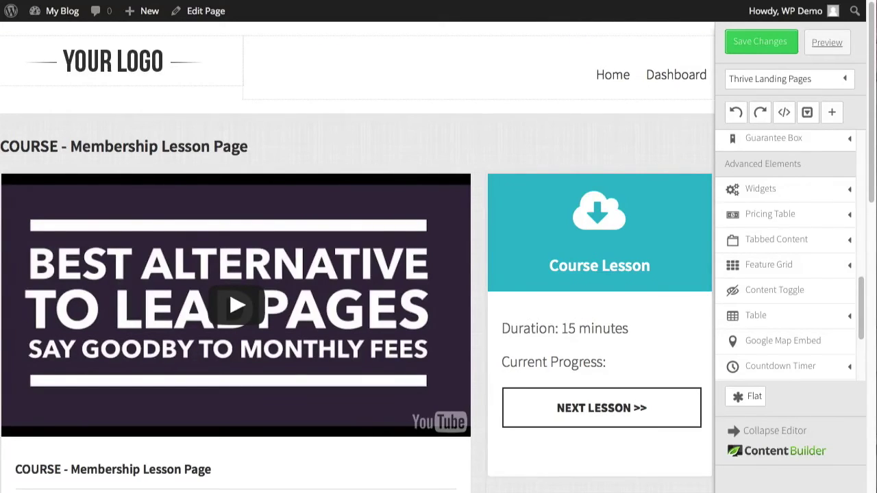
pyautogui.press('super+w')
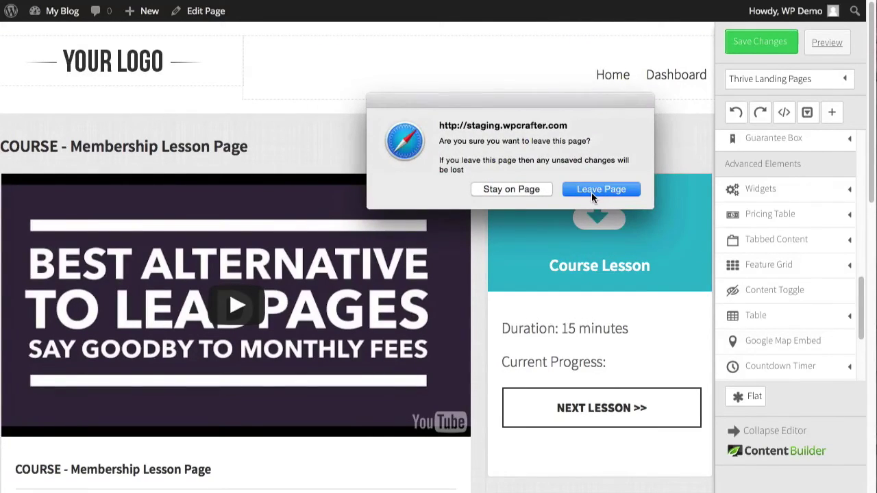
pyautogui.click(593, 190)
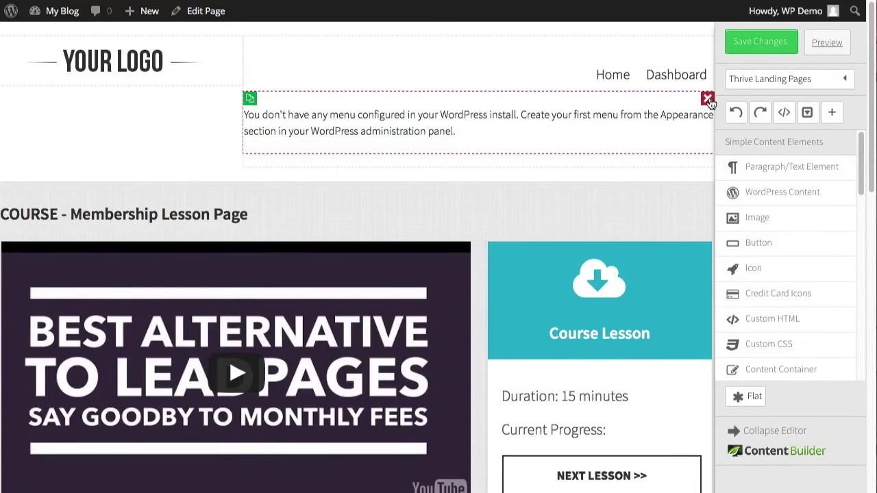
pyautogui.click(708, 99)
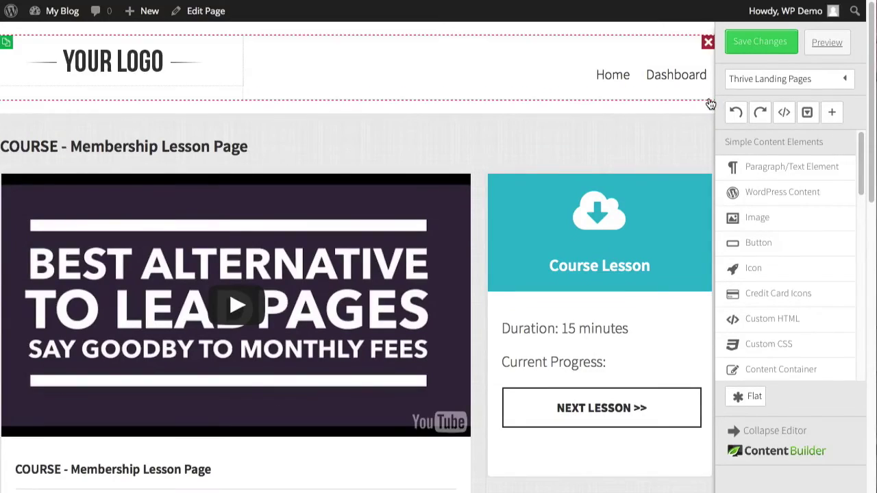
pyautogui.click(756, 43)
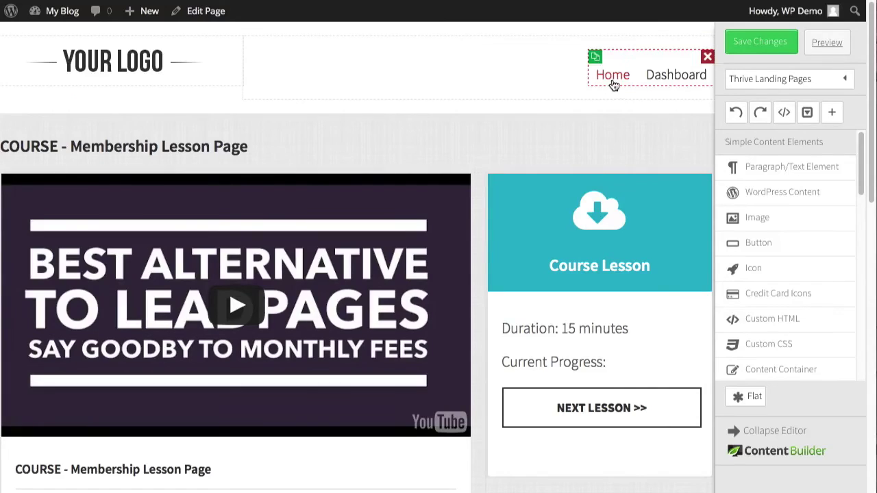
# Step: Set the header menu's top margin to -20 px, then save the page and refresh the preview
pyautogui.click(637, 74)
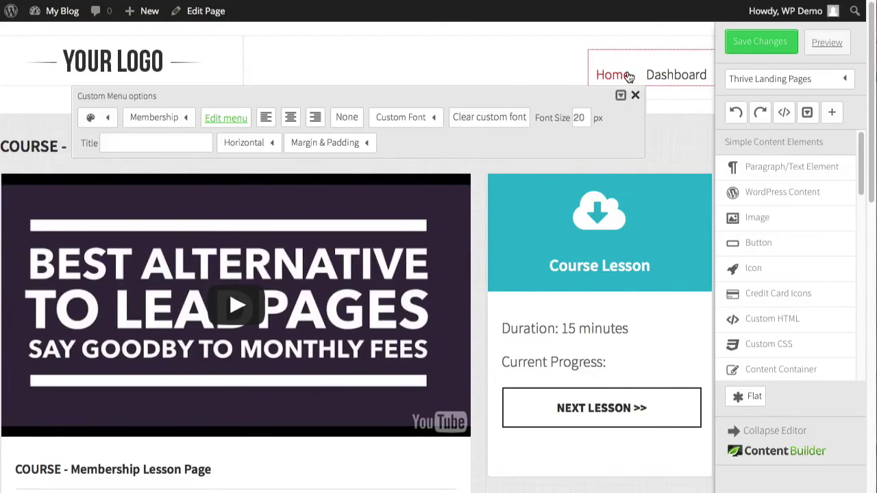
pyautogui.click(358, 145)
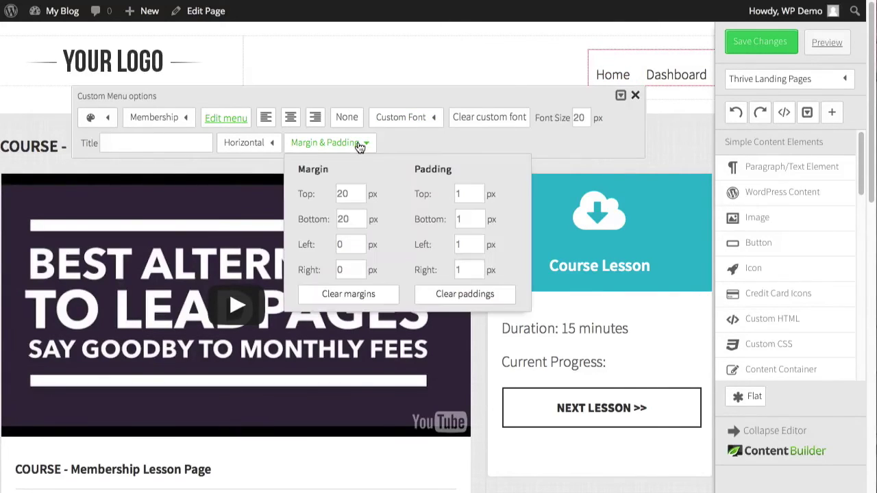
pyautogui.click(338, 194)
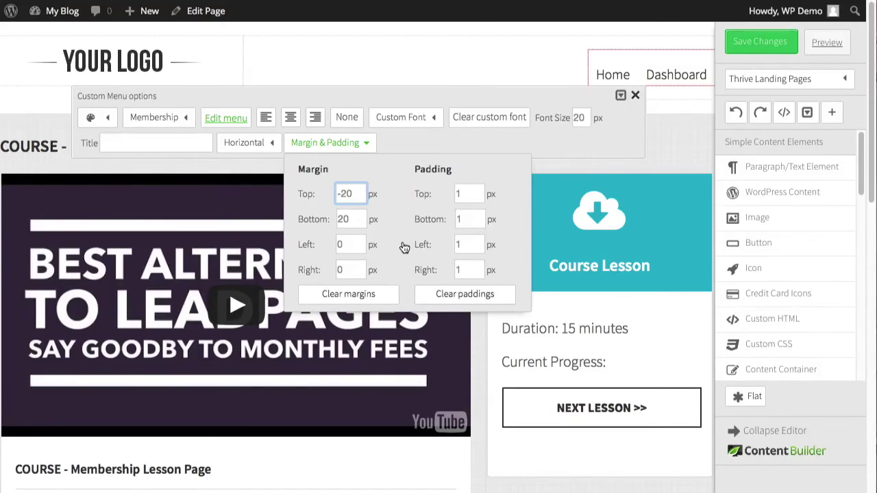
pyautogui.click(624, 114)
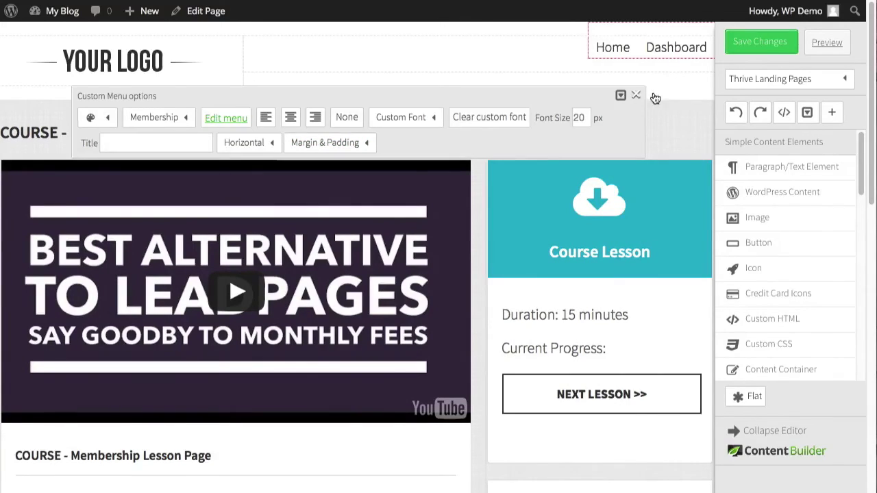
pyautogui.click(636, 95)
pyautogui.click(773, 39)
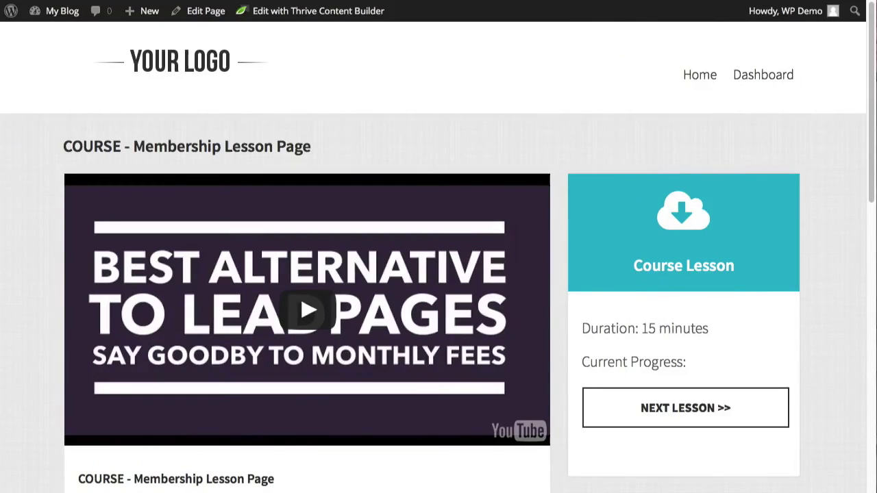
pyautogui.press('super+r')
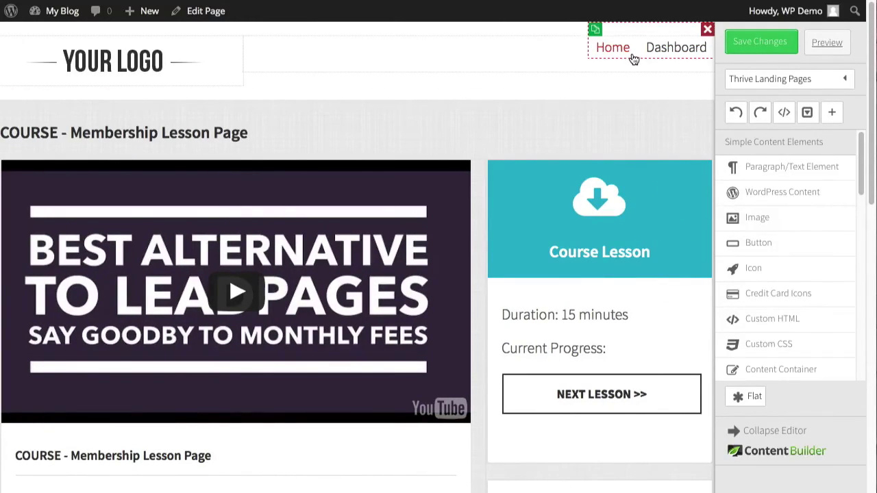
# Step: Change the header menu's top margin to line it up vertically with the logo, then save and refresh the preview
pyautogui.click(634, 55)
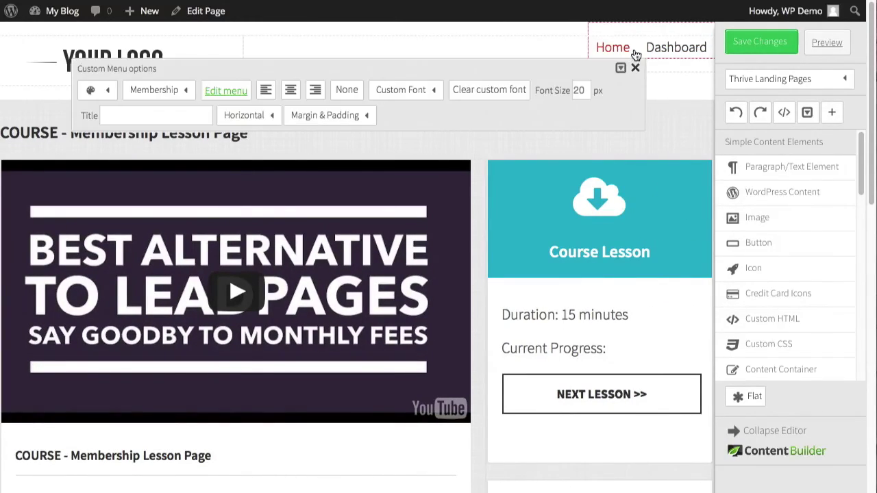
pyautogui.click(321, 115)
pyautogui.moveTo(344, 165); pyautogui.dragTo(338, 165)
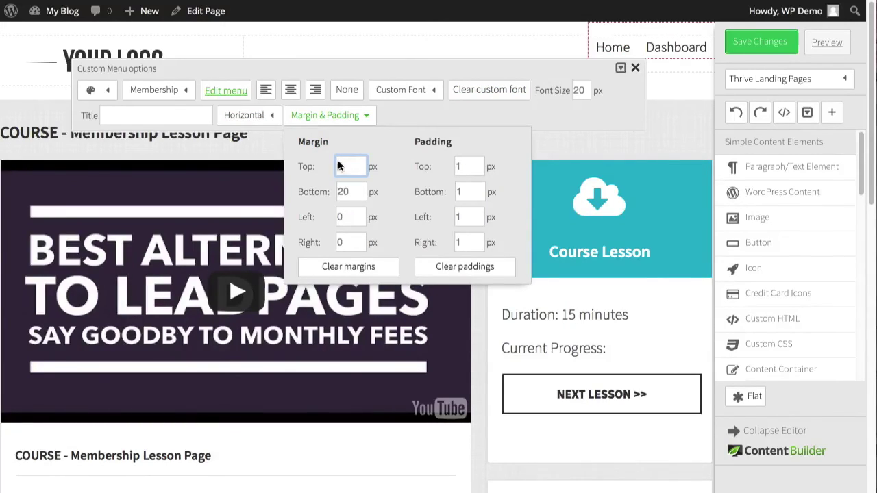
pyautogui.click(624, 104)
pyautogui.click(636, 71)
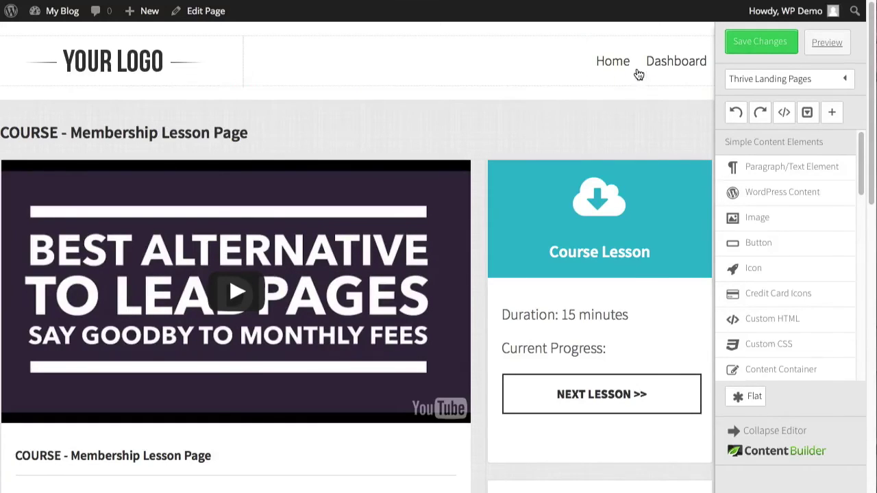
pyautogui.click(759, 42)
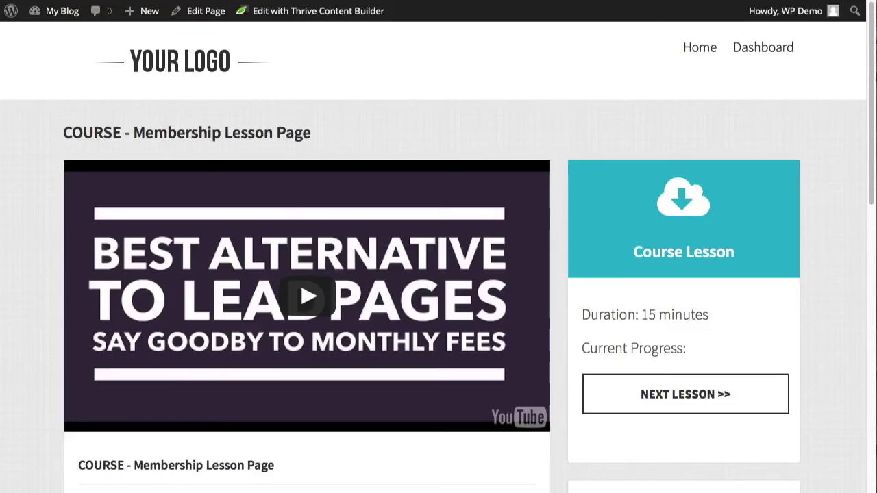
pyautogui.press('super+r')
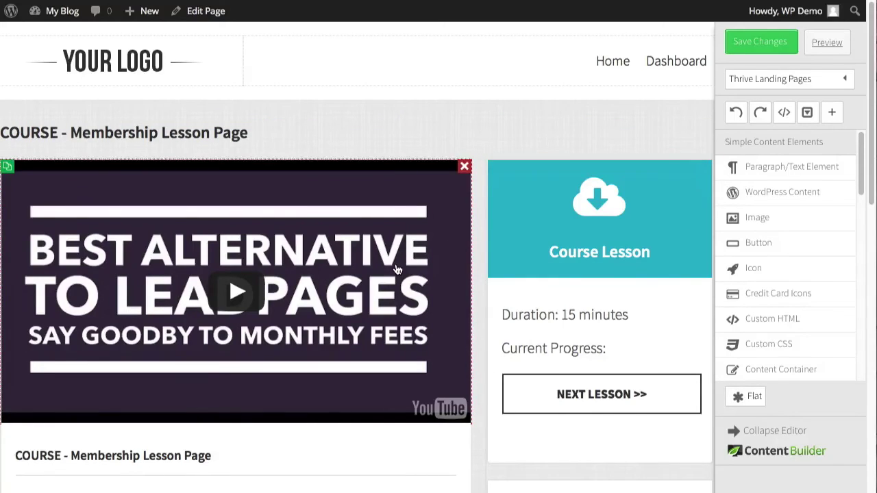
pyautogui.scroll(-1, 395, 268)
pyautogui.scroll(1, 395, 268)
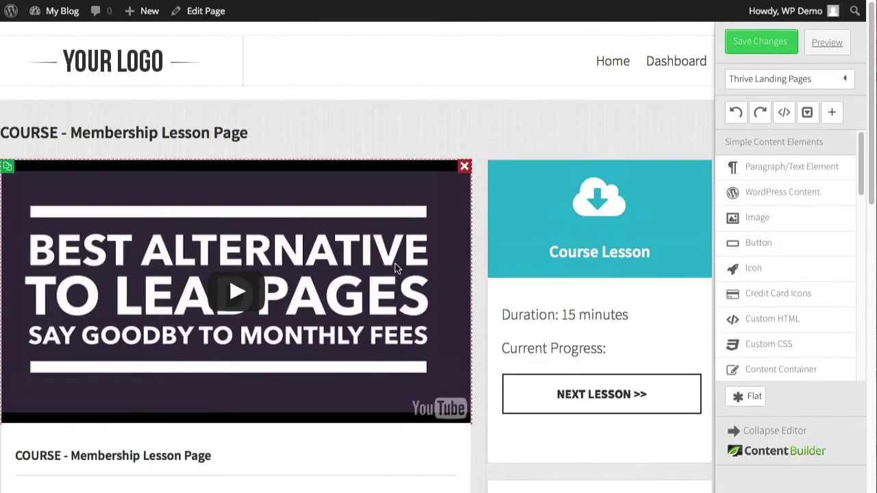